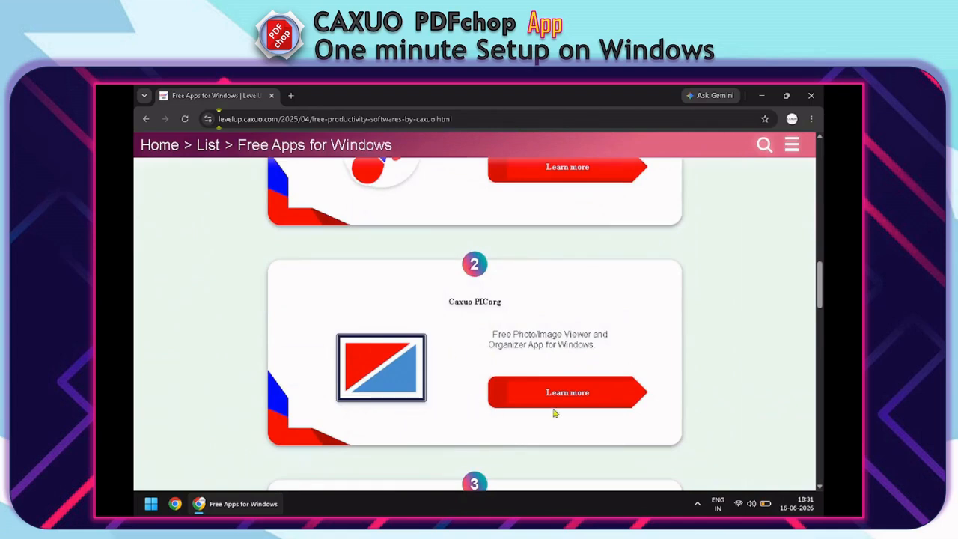
# - Open the Caxuo PDFchop page from the free apps list and follow its free download link to the GitHub release
pyautogui.scroll(-6, 554, 413)
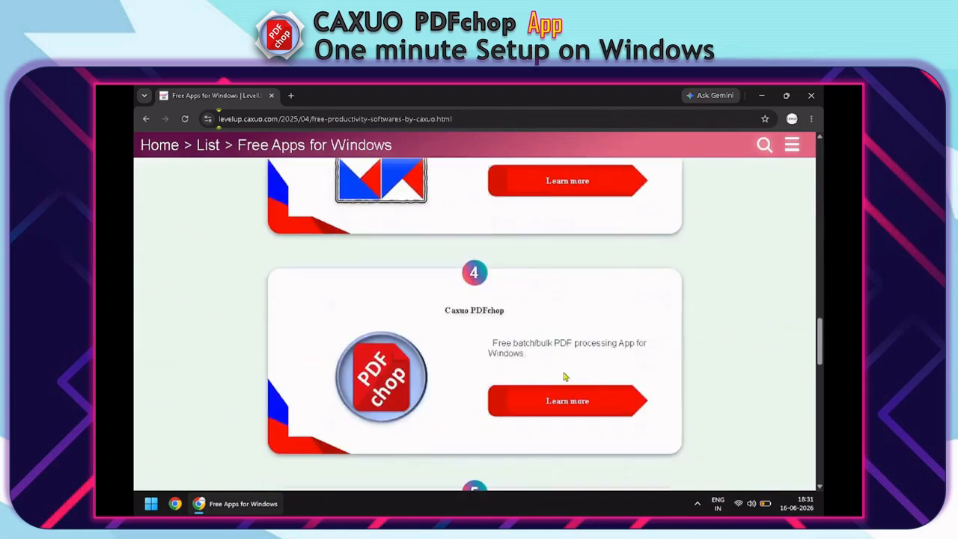
pyautogui.click(557, 402)
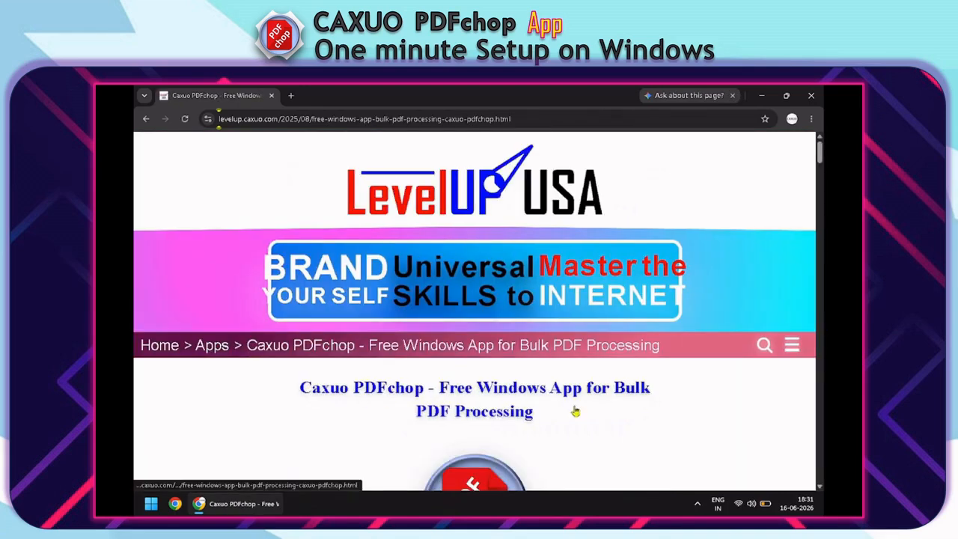
pyautogui.scroll(-2, 574, 411)
pyautogui.scroll(-1, 627, 426)
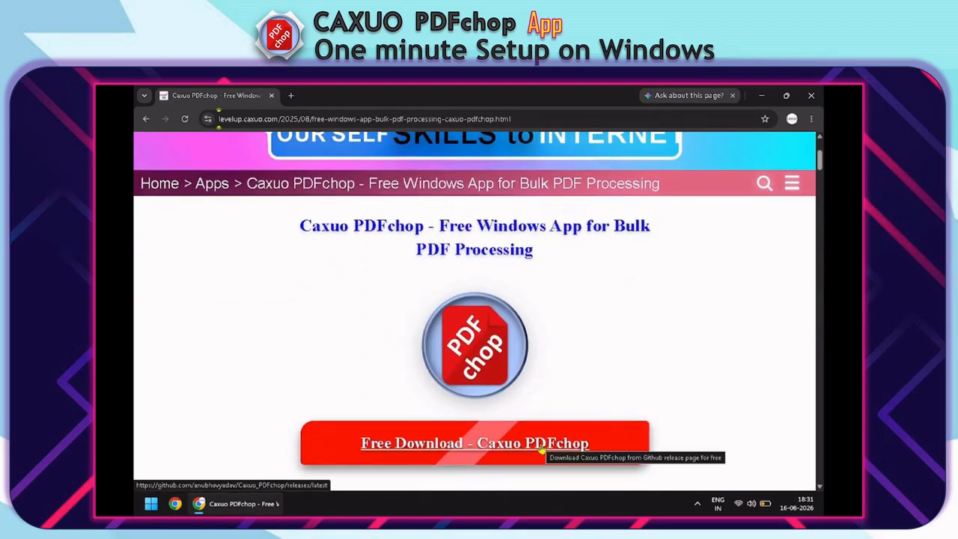
pyautogui.click(542, 448)
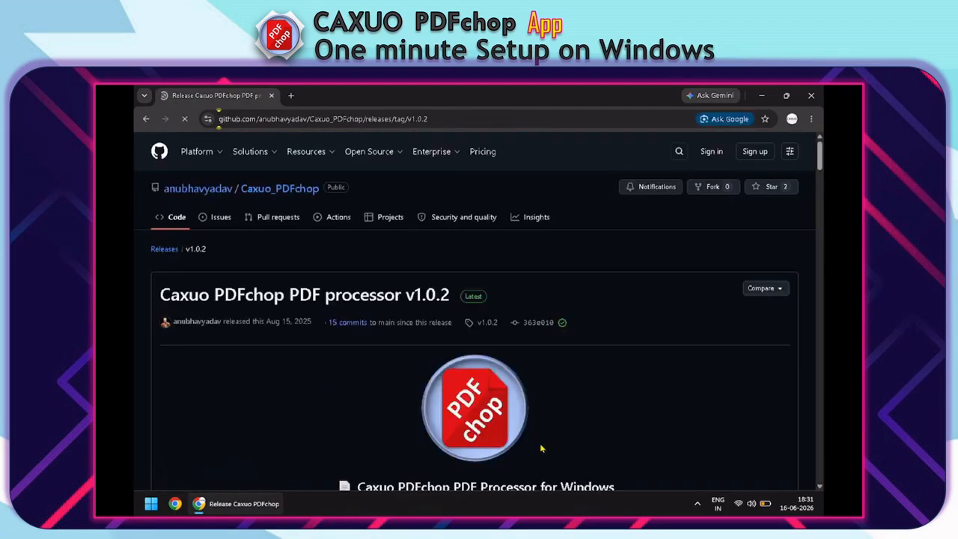
# - Download Caxuo_PDFchop_PDF_processor_v102.zip from the release page and show it in the Downloads folder
pyautogui.scroll(-15, 662, 414)
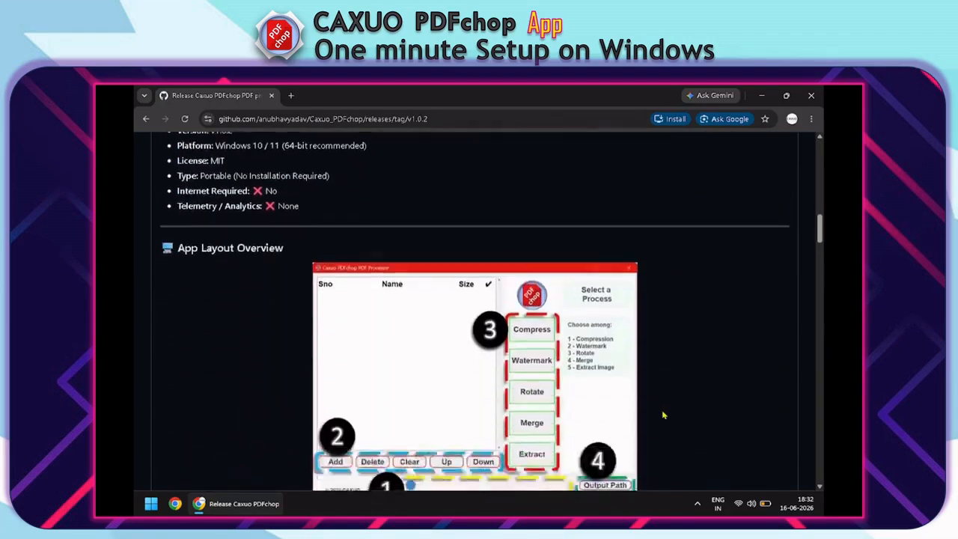
pyautogui.scroll(-20, 662, 415)
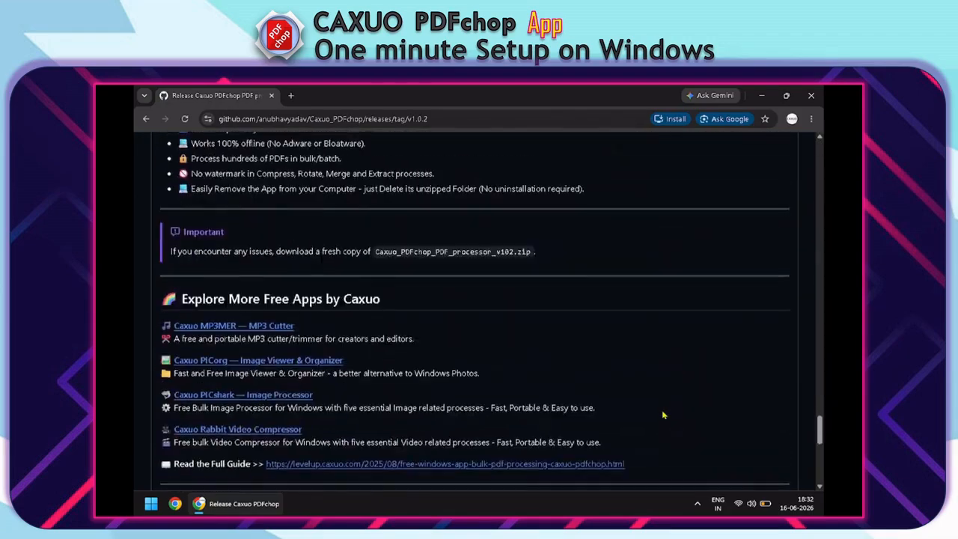
pyautogui.scroll(-3, 663, 415)
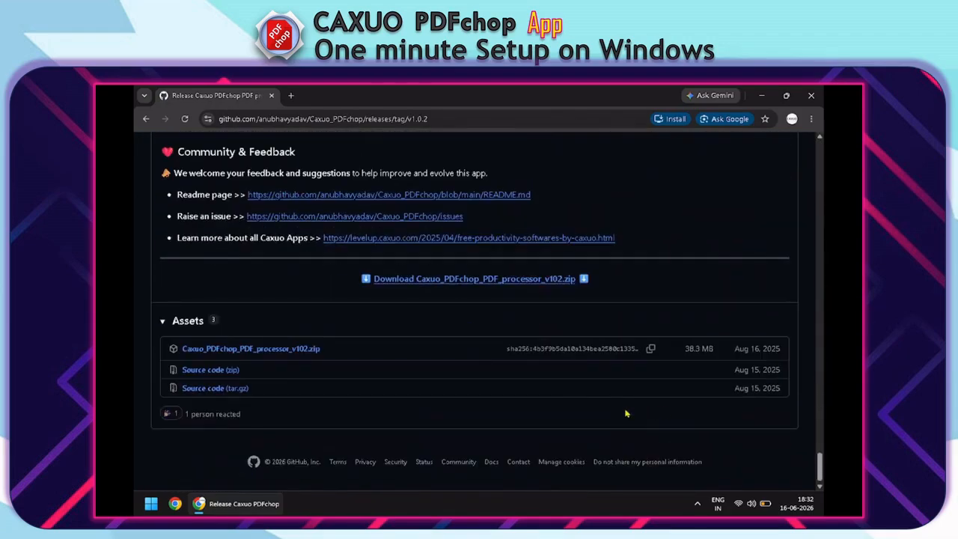
pyautogui.click(475, 284)
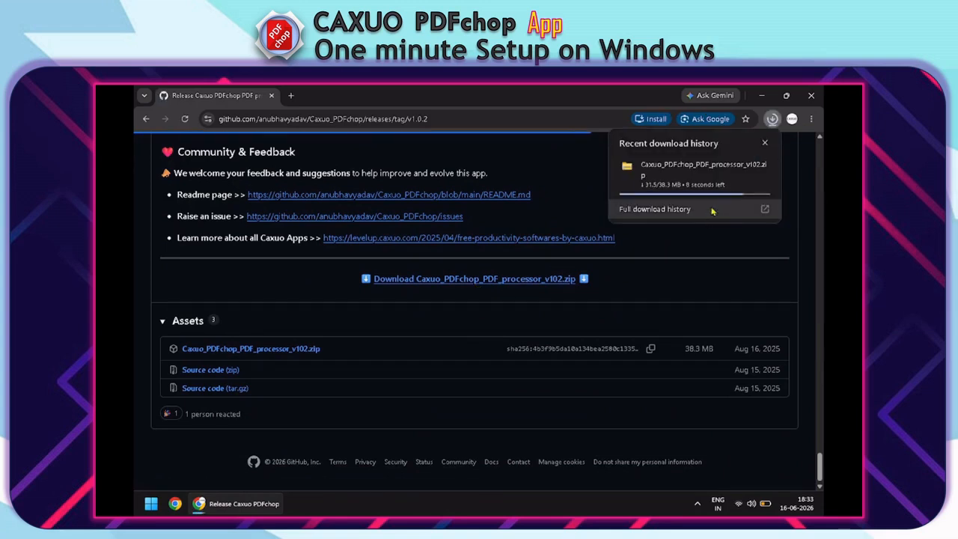
pyautogui.click(713, 209)
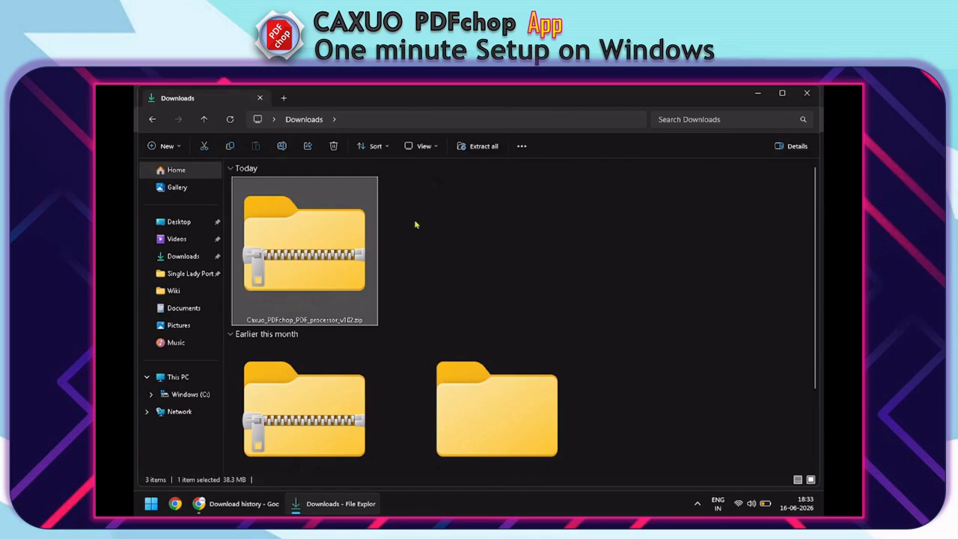
# - Extract Caxuo_PDFchop_PDF_processor_v102.zip into its suggested folder within Downloads
pyautogui.scroll(-1, 433, 257)
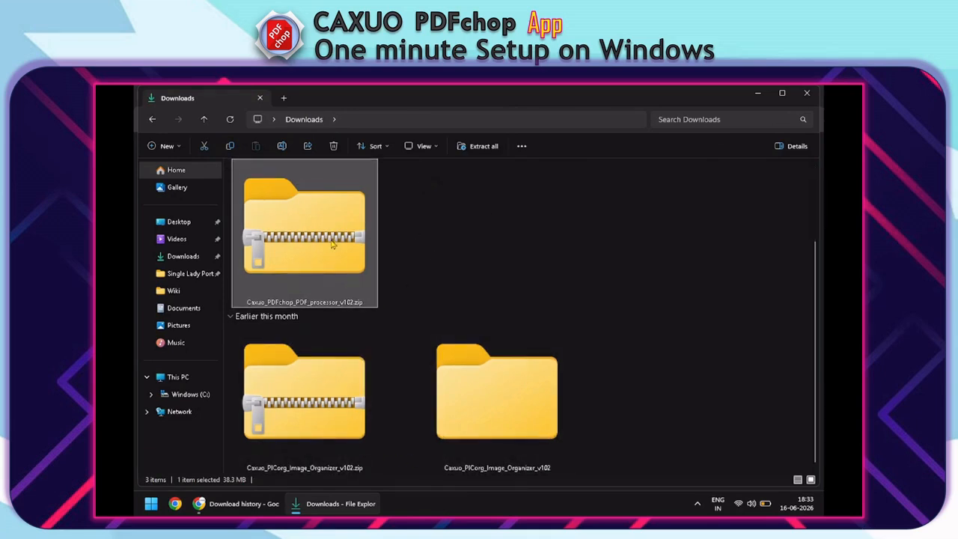
pyautogui.click(413, 234)
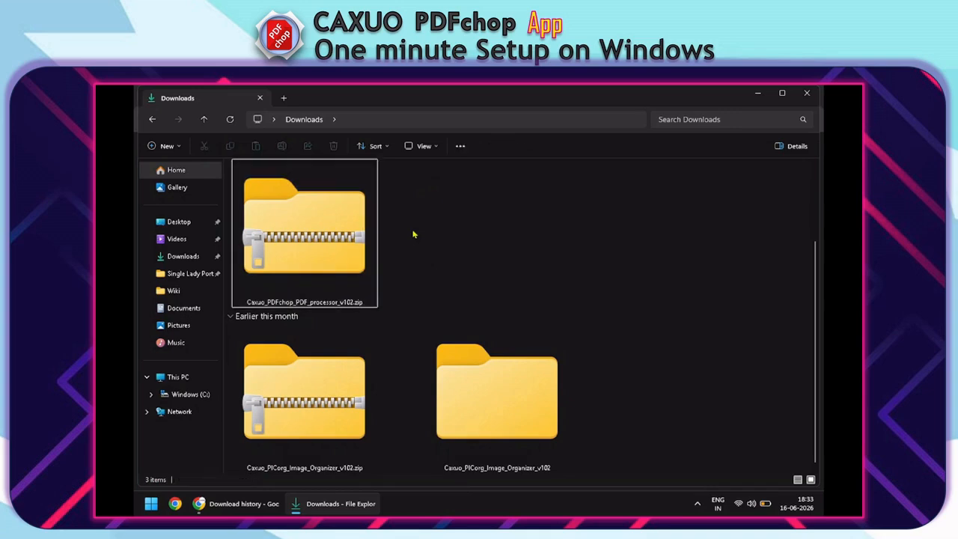
pyautogui.rightClick(338, 232)
pyautogui.click(379, 295)
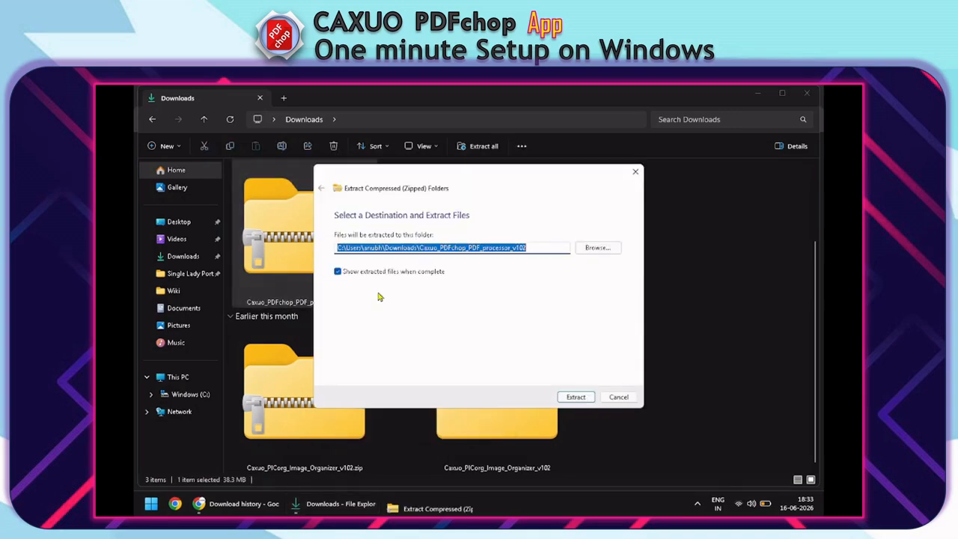
pyautogui.click(576, 398)
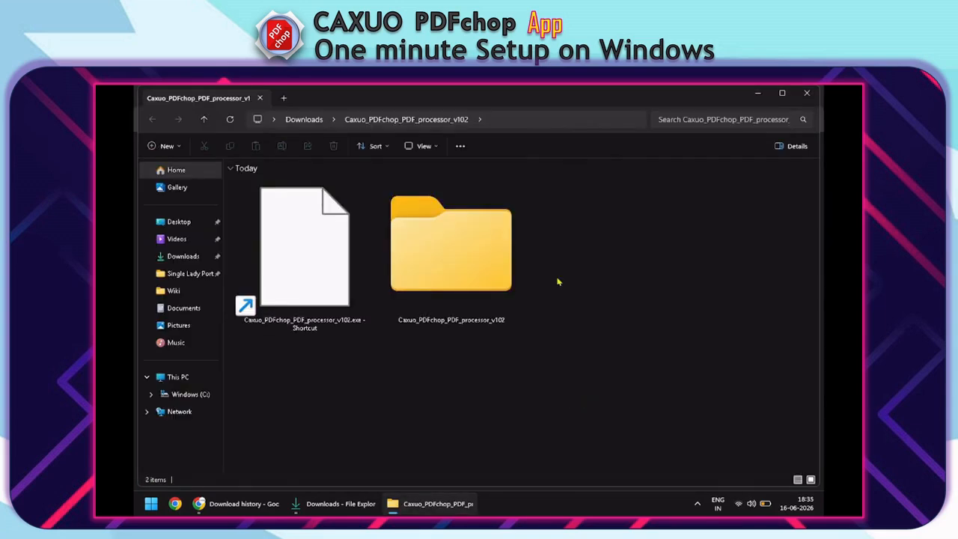
# - Launch PDFchop from the extracted shortcut and allow the file to open despite the security warning
pyautogui.click(325, 296)
pyautogui.doubleClick(324, 296)
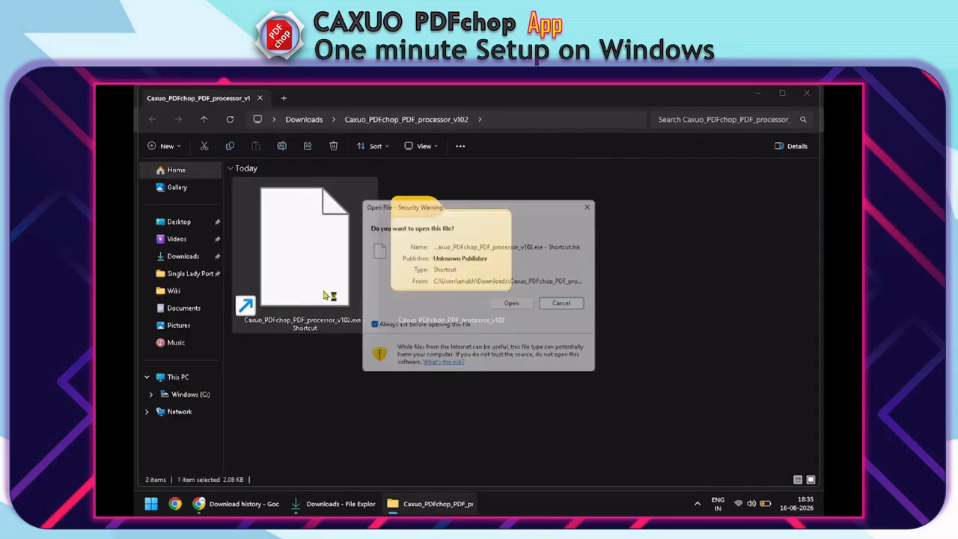
pyautogui.click(510, 306)
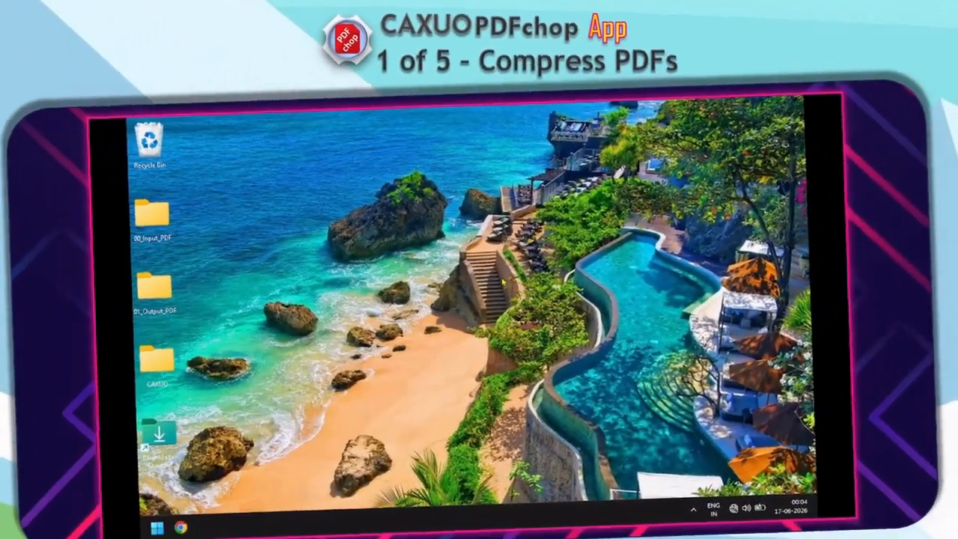
# - Look through 04_Free Apps for Windows _ LevelUP USA.pdf in the desktop's 00_Input_PDF folder and close it
pyautogui.doubleClick(152, 214)
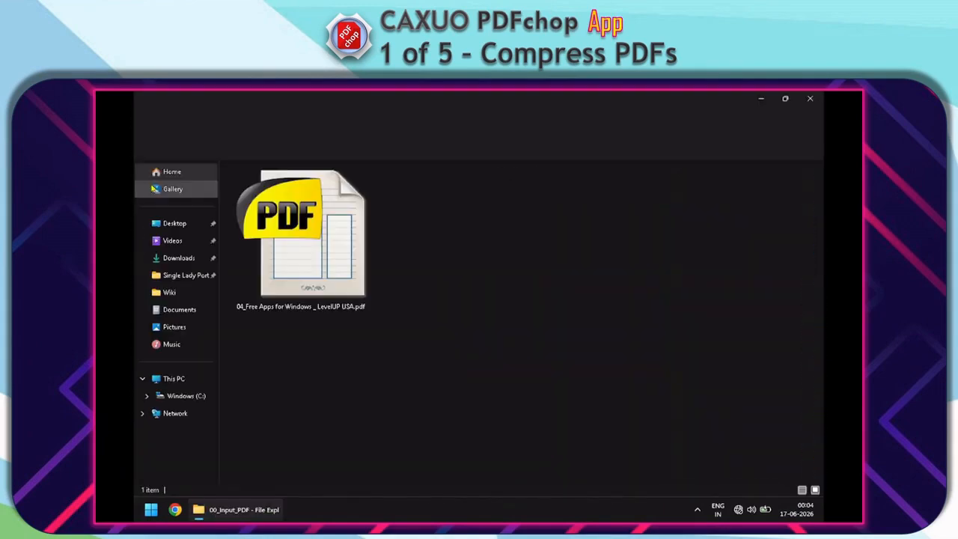
pyautogui.doubleClick(296, 212)
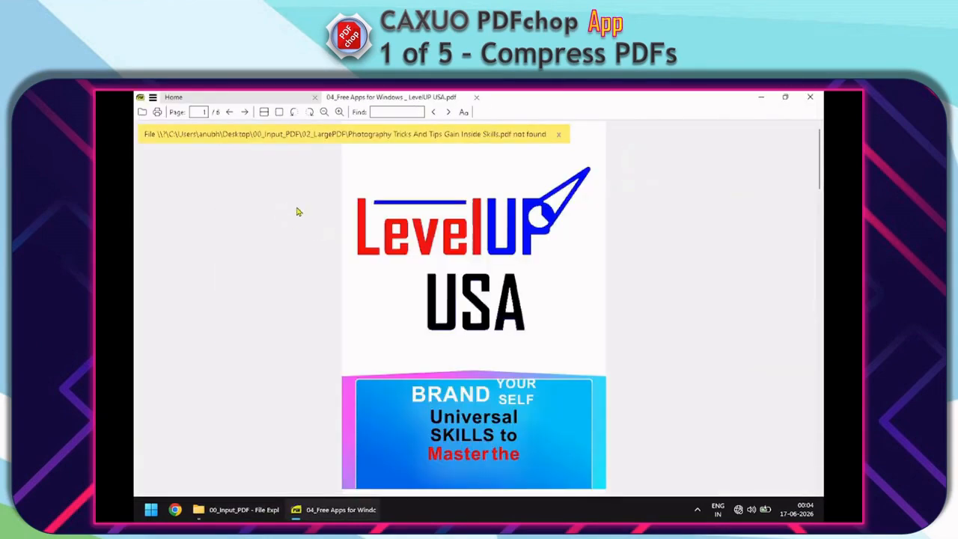
pyautogui.scroll(-20, 459, 286)
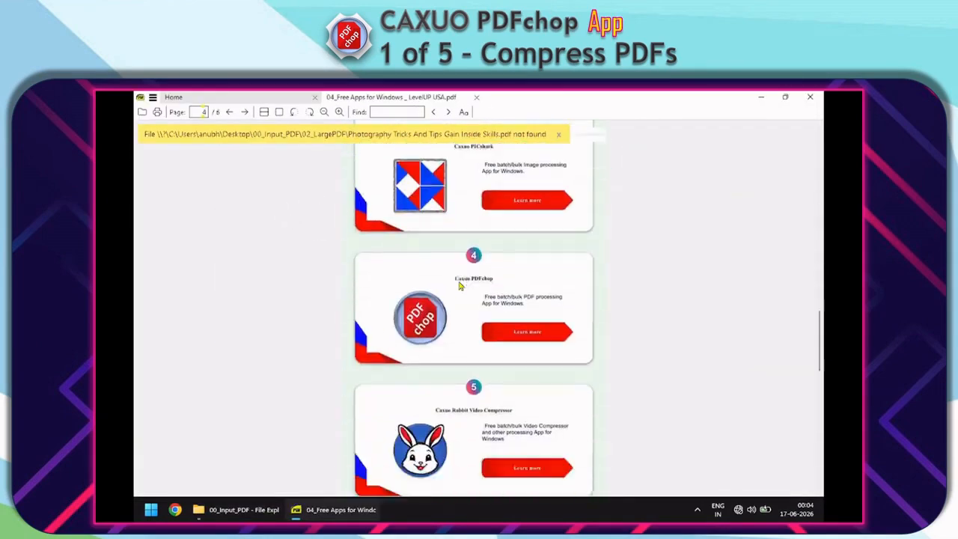
pyautogui.scroll(-15, 459, 285)
pyautogui.click(811, 98)
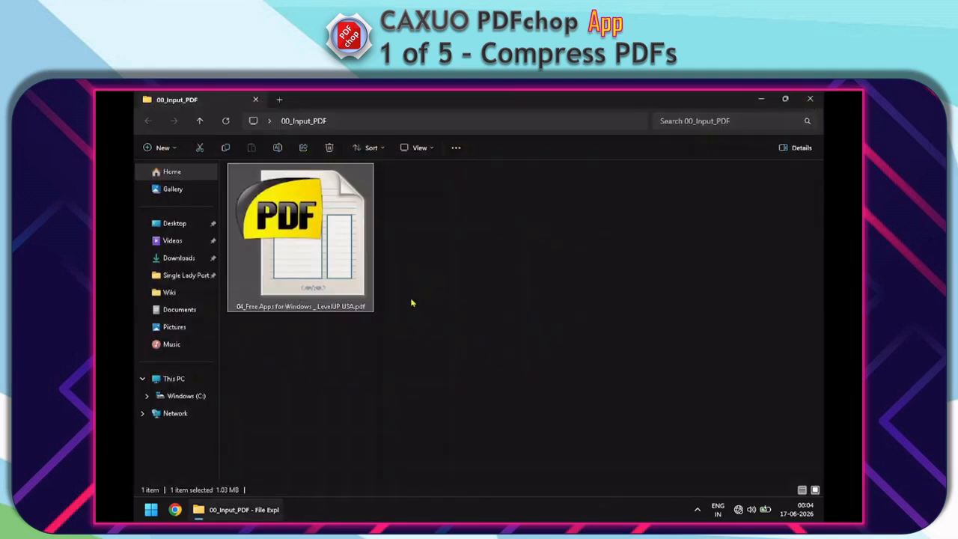
# - Run the PDFchop shortcut from the Caxuo_PDFchop_PDF_processor_v102 folder in Downloads, allowing it past SmartScreen
pyautogui.click(179, 258)
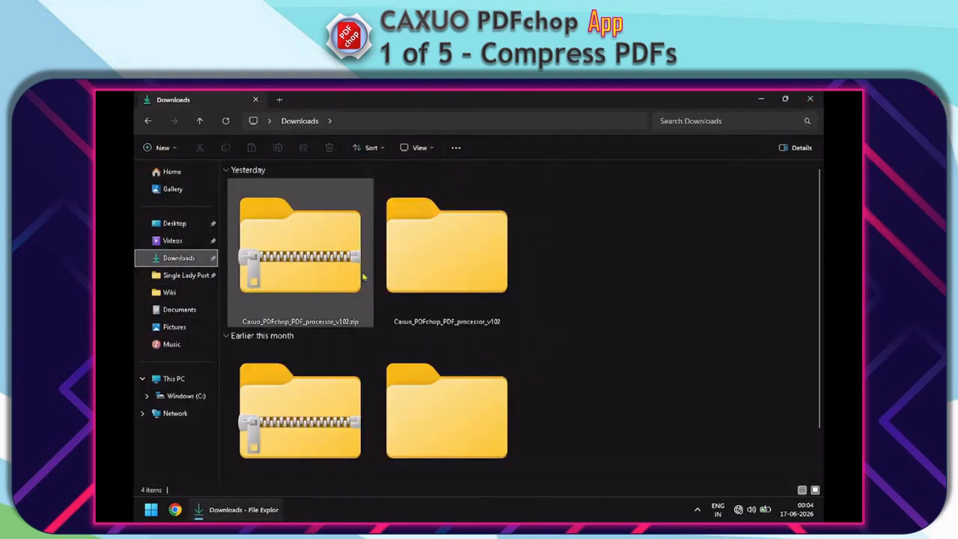
pyautogui.doubleClick(427, 277)
pyautogui.doubleClick(322, 261)
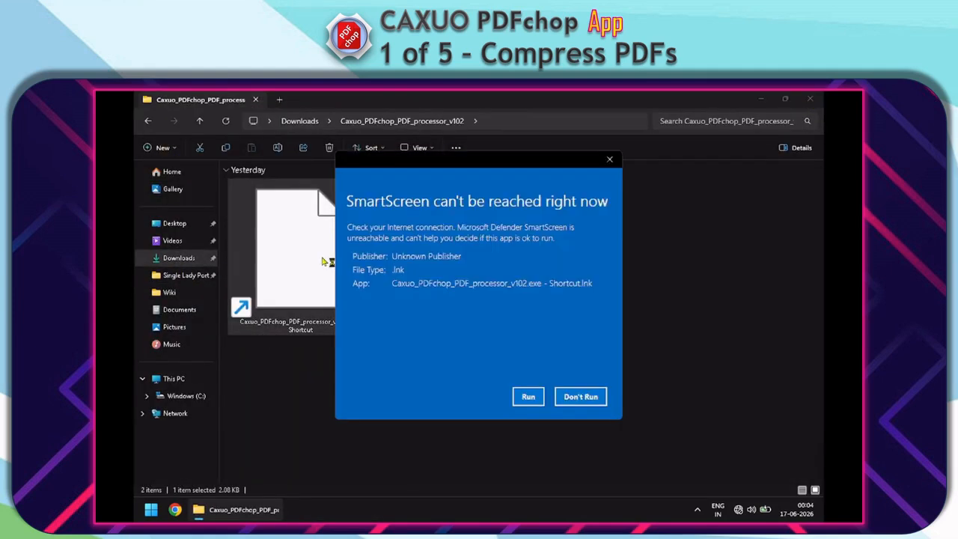
pyautogui.click(528, 397)
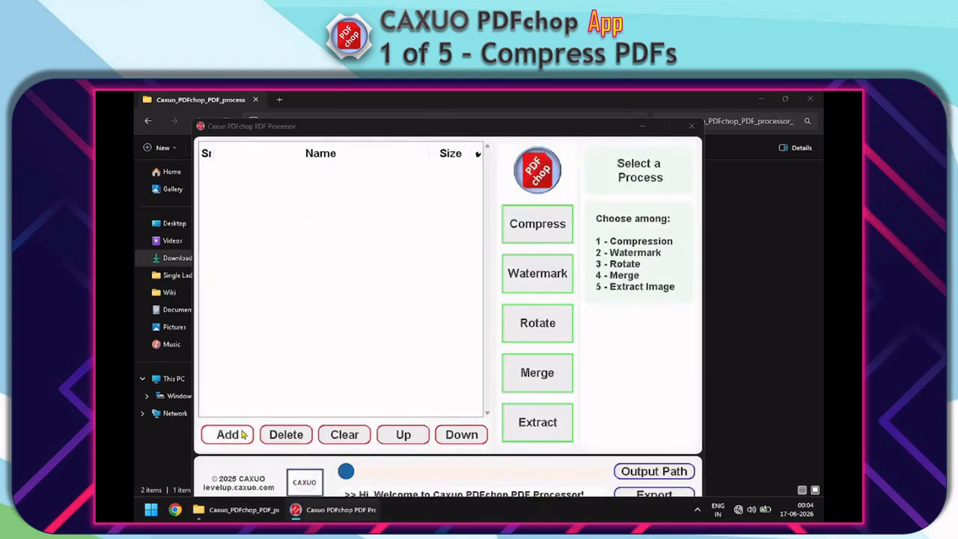
# - Add 04_Free Apps for Windows _ LevelUP USA.pdf from the desktop's 00_Input_PDF folder to the file list
pyautogui.click(242, 435)
pyautogui.click(240, 241)
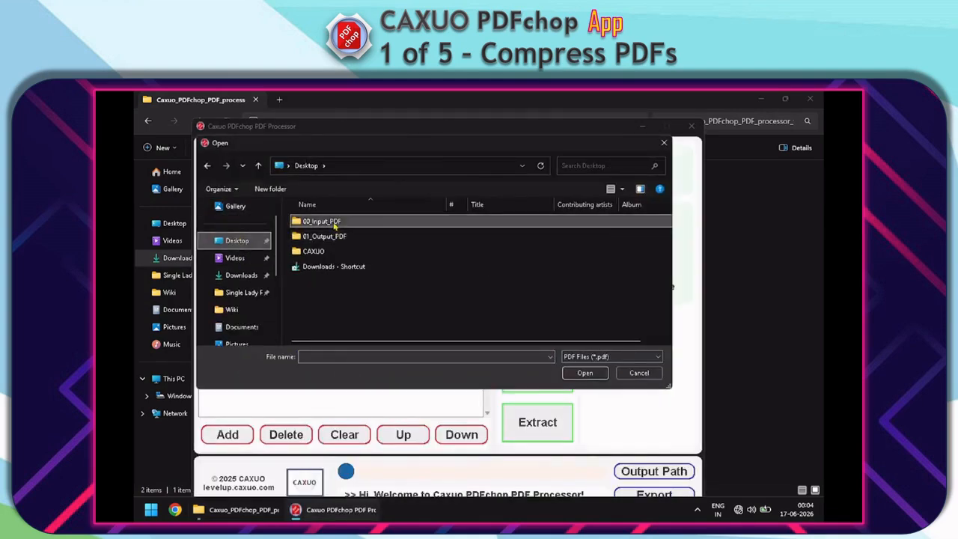
pyautogui.doubleClick(322, 222)
pyautogui.click(329, 222)
pyautogui.doubleClick(329, 221)
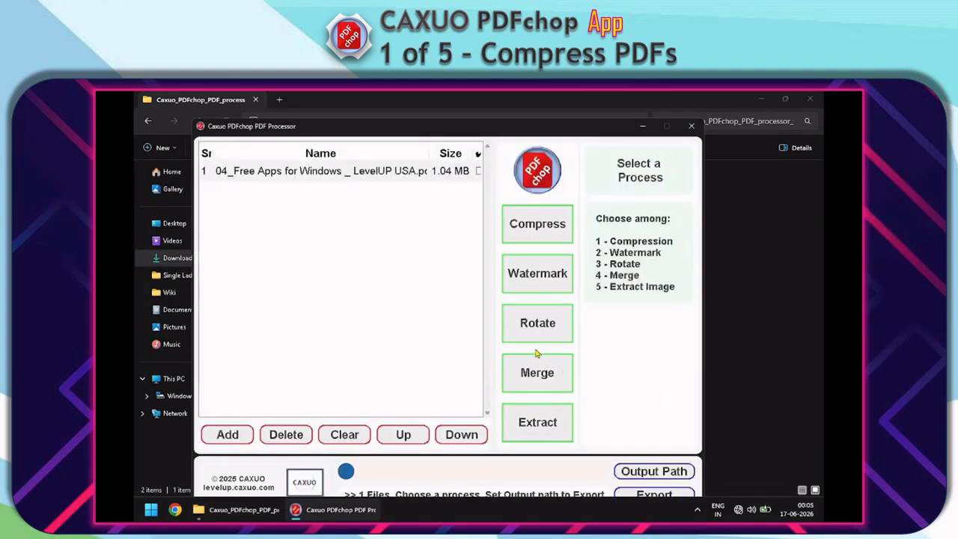
# - Choose the Compress process and set the compression level to Insane
pyautogui.click(536, 235)
pyautogui.click(681, 259)
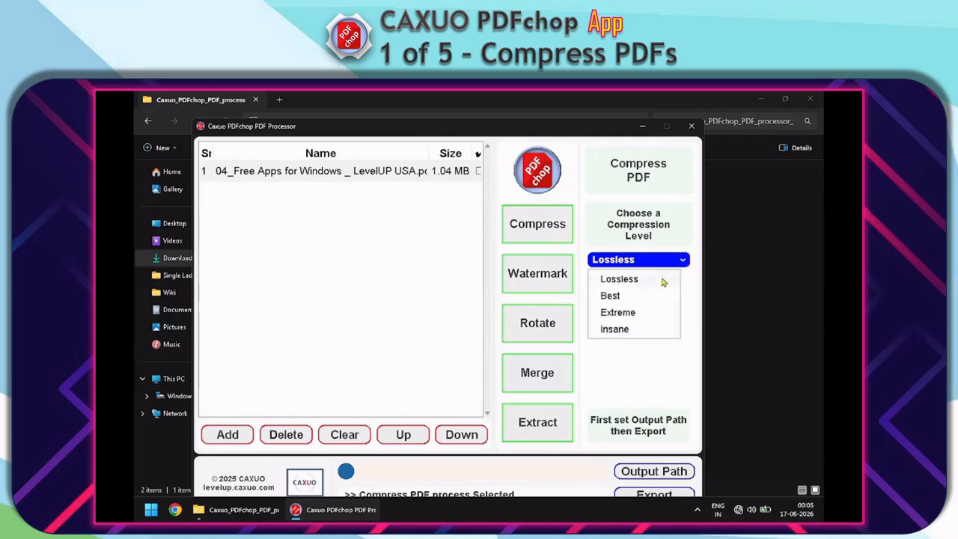
pyautogui.click(615, 330)
# - Export the compressed PDF to the 01_Compress_PDF folder inside the desktop's 01_Output_PDF folder and close the open windows
pyautogui.click(641, 472)
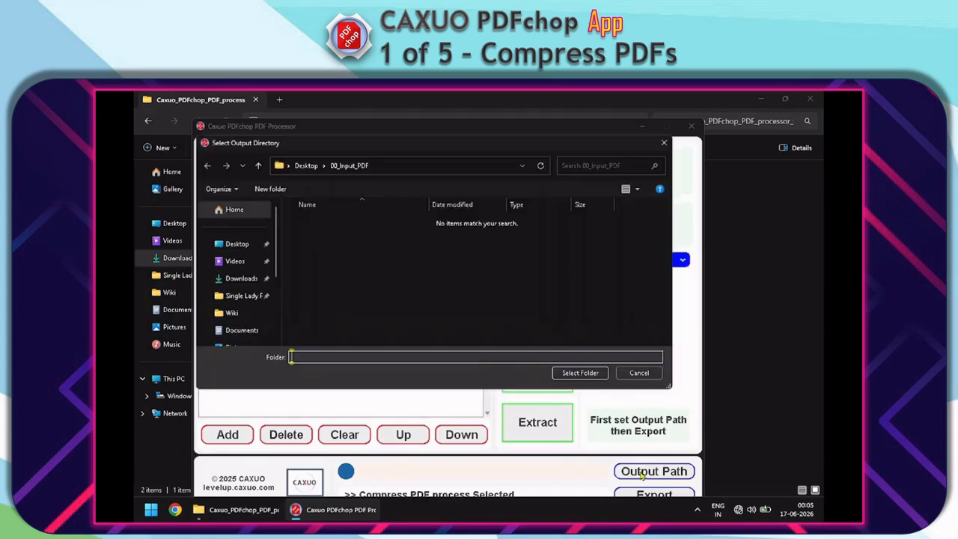
pyautogui.click(237, 244)
pyautogui.doubleClick(337, 236)
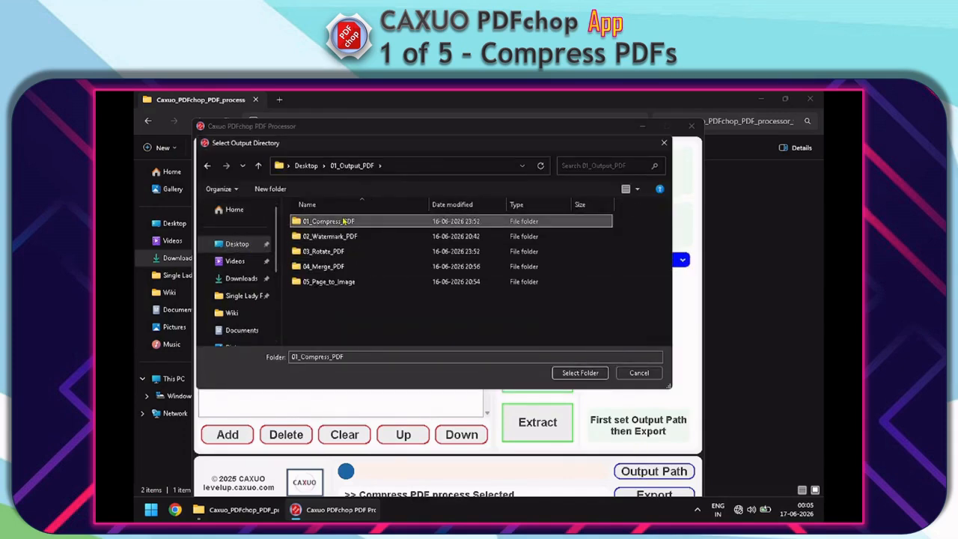
pyautogui.doubleClick(329, 221)
pyautogui.click(573, 372)
pyautogui.click(655, 496)
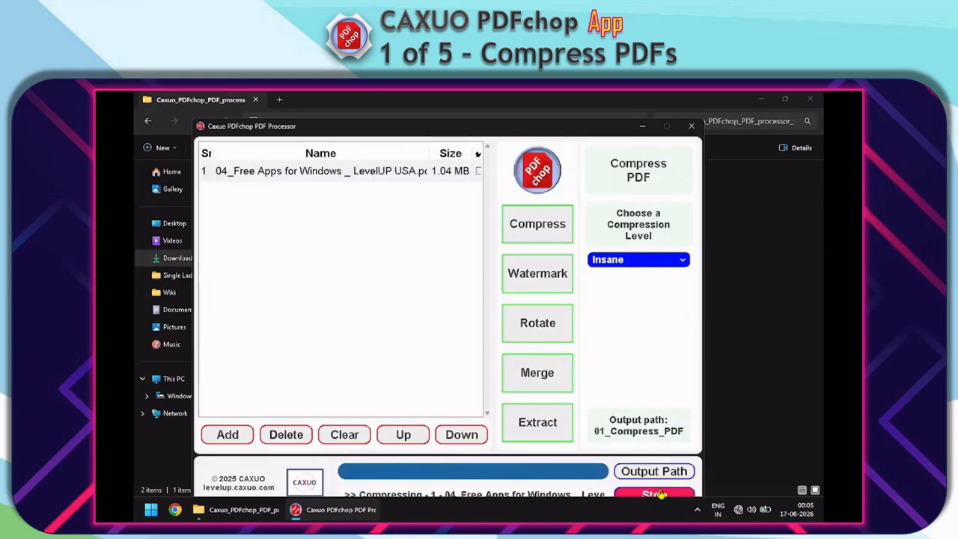
pyautogui.click(692, 125)
pyautogui.click(810, 98)
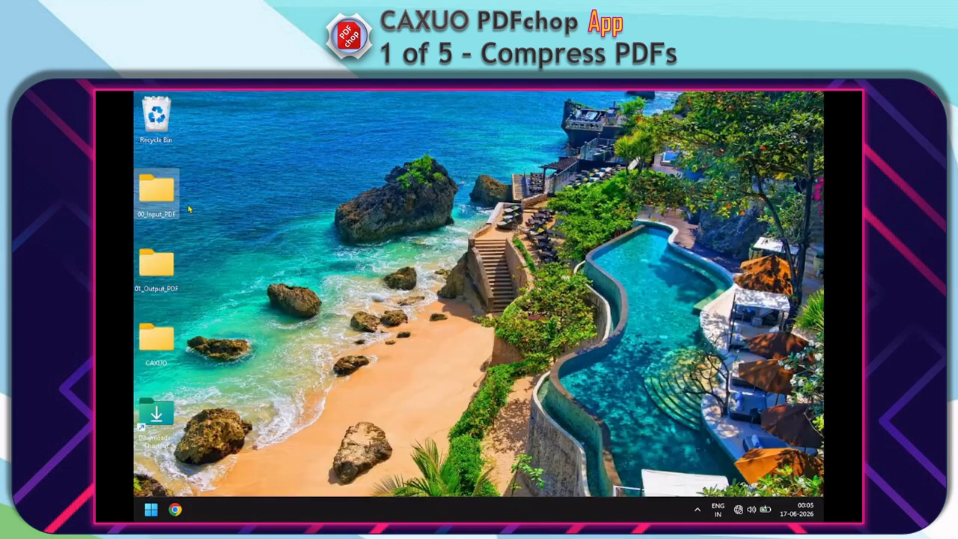
# - Check the compressed PDF's size in 01_Output_PDF\01_Compress_PDF and open 00_Input_PDF to compare it with the original
pyautogui.doubleClick(159, 263)
pyautogui.doubleClick(291, 184)
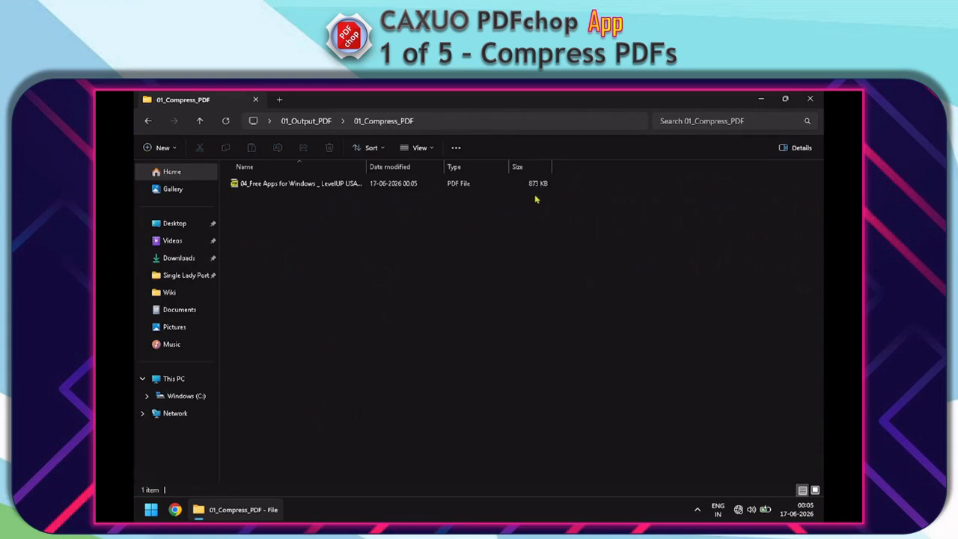
pyautogui.click(174, 223)
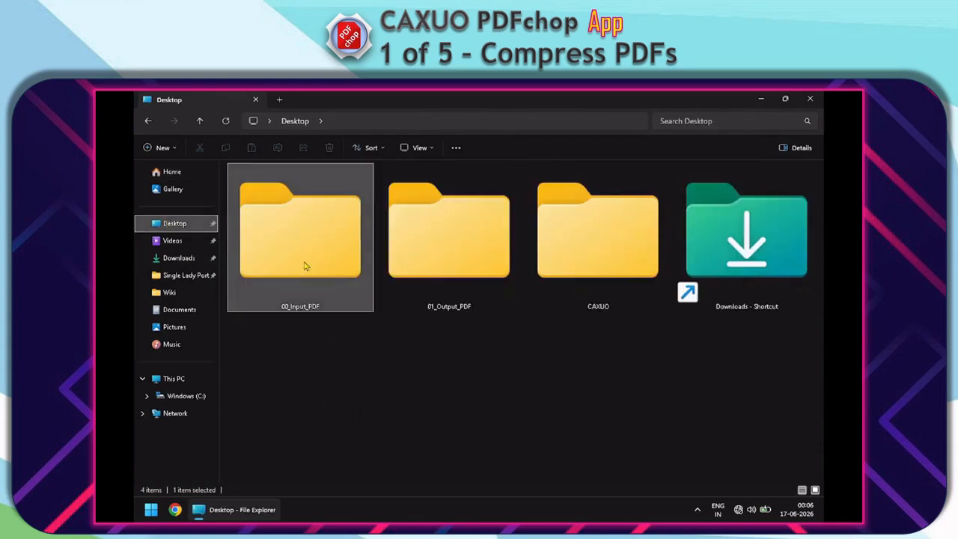
pyautogui.doubleClick(306, 265)
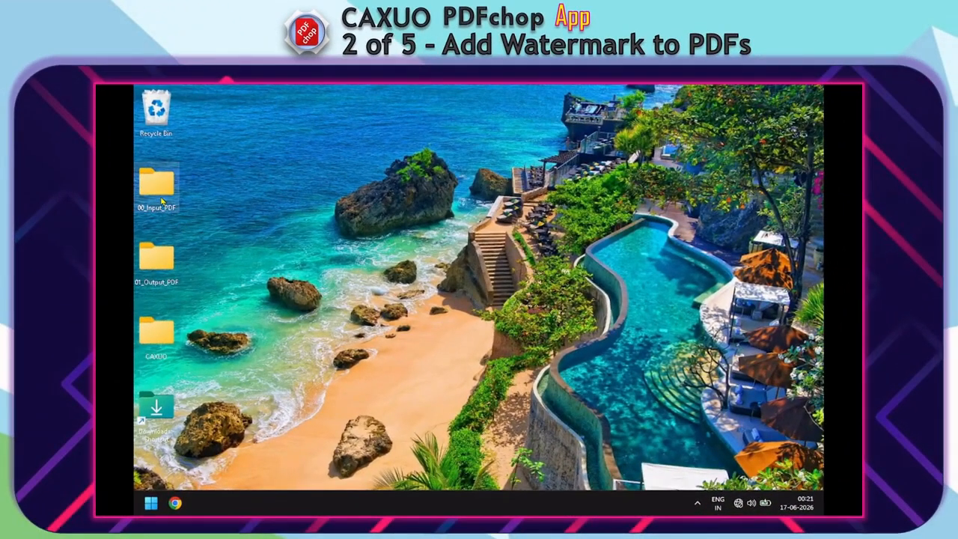
# - Look through Codex Magica.pdf in the desktop's 00_Input_PDF folder and close it
pyautogui.doubleClick(162, 201)
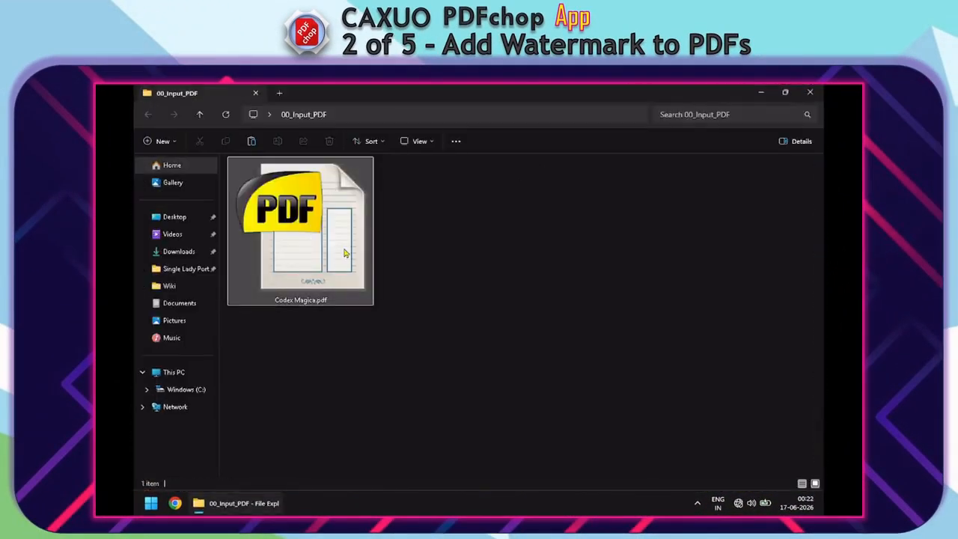
pyautogui.doubleClick(345, 254)
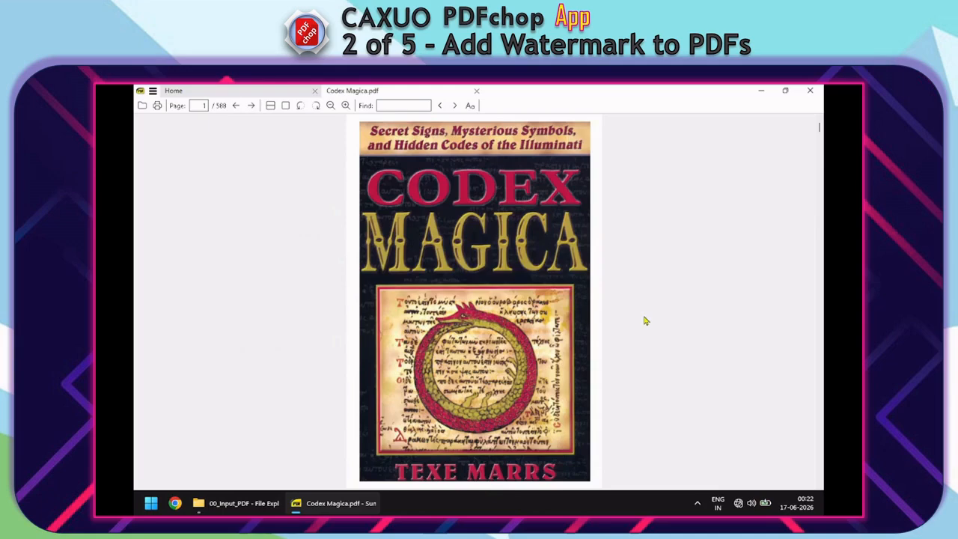
pyautogui.scroll(-6, 646, 321)
pyautogui.click(813, 91)
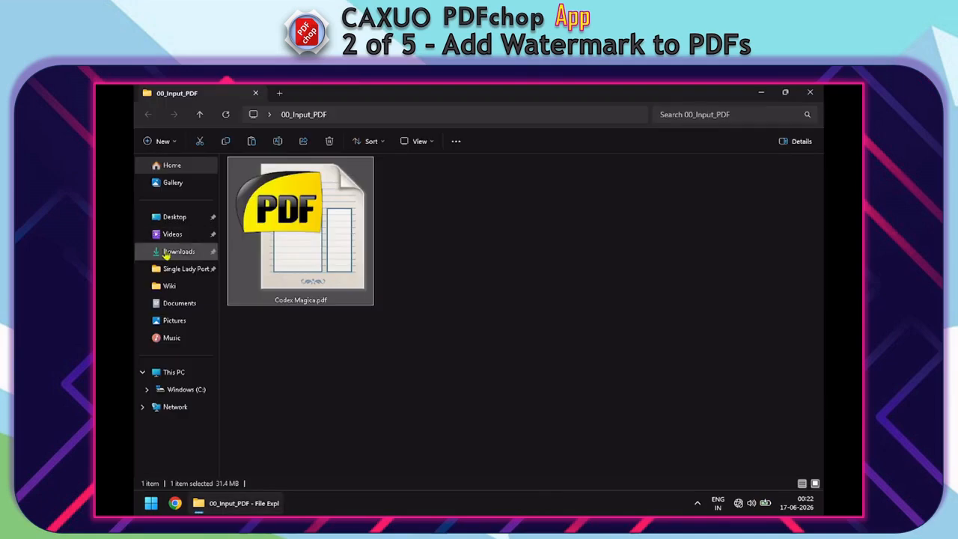
# - Launch the PDFchop shortcut from Caxuo_PDFchop_PDF_processor_v102 in Downloads, allowing it to run past SmartScreen
pyautogui.click(178, 251)
pyautogui.doubleClick(422, 253)
pyautogui.doubleClick(314, 258)
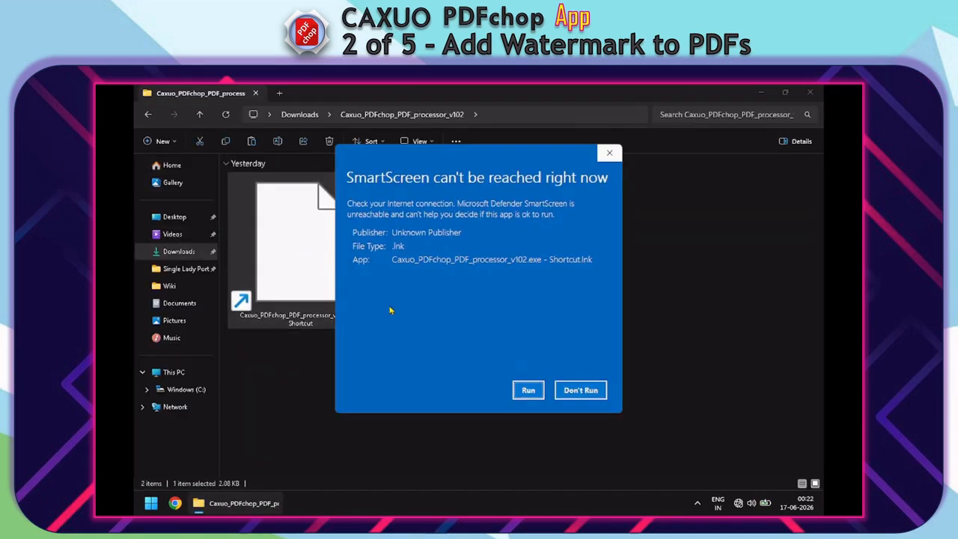
pyautogui.click(529, 390)
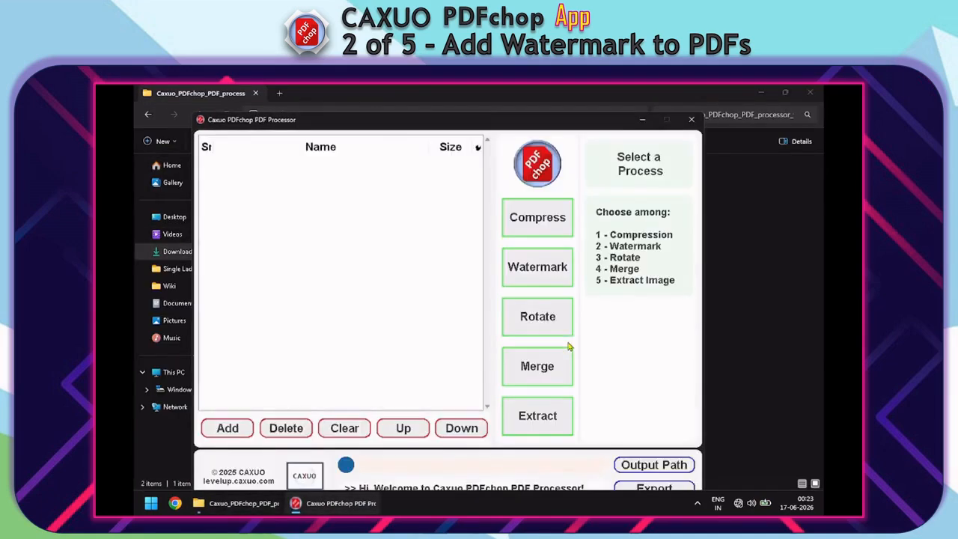
# - Add Codex Magica.pdf from the desktop's 00_Input_PDF folder to the file list
pyautogui.click(289, 409)
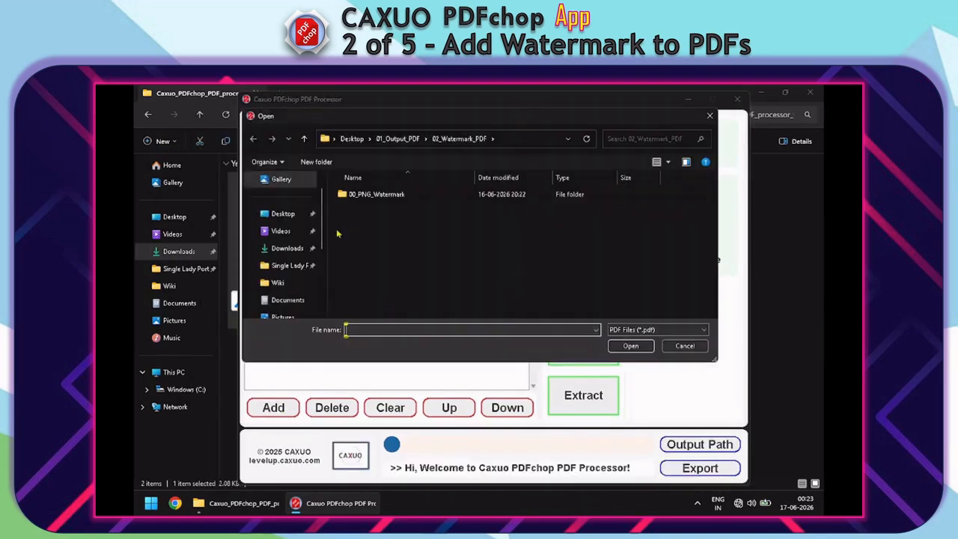
pyautogui.doubleClick(372, 195)
pyautogui.click(372, 194)
pyautogui.doubleClick(372, 194)
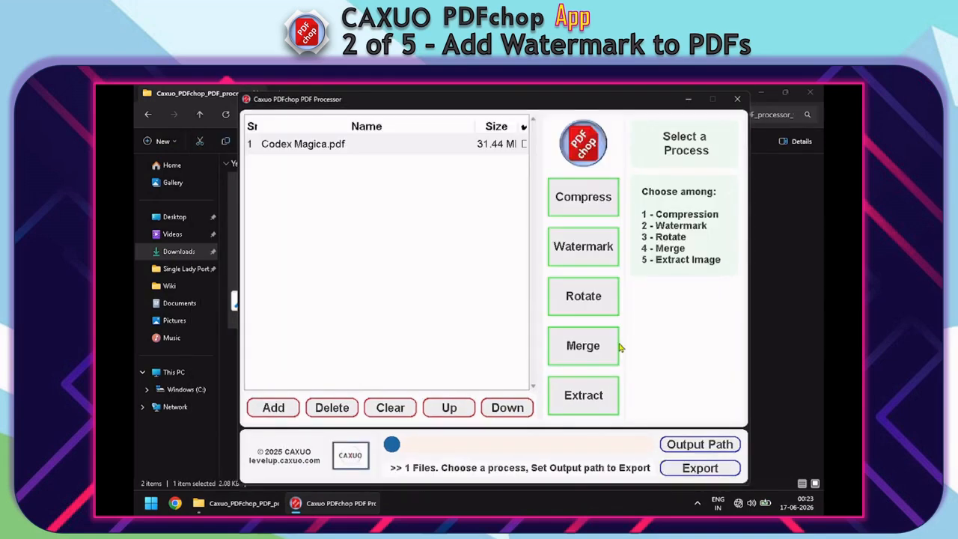
# - Set up the Watermark process with the sample_watermark image from 02_Watermark_PDF\00_PNG_Watermark, Bottom Center position and 90% opacity
pyautogui.click(602, 254)
pyautogui.click(684, 233)
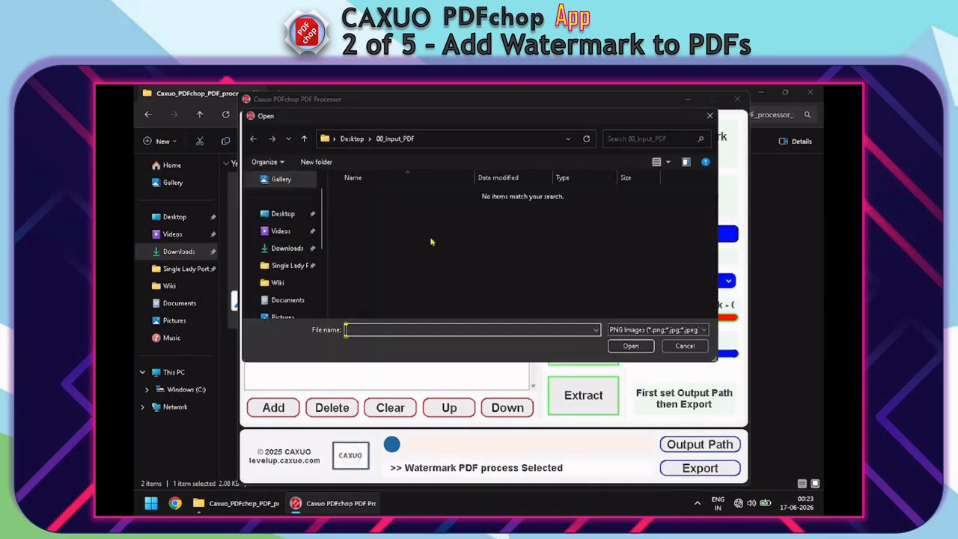
pyautogui.doubleClick(369, 209)
pyautogui.doubleClick(373, 209)
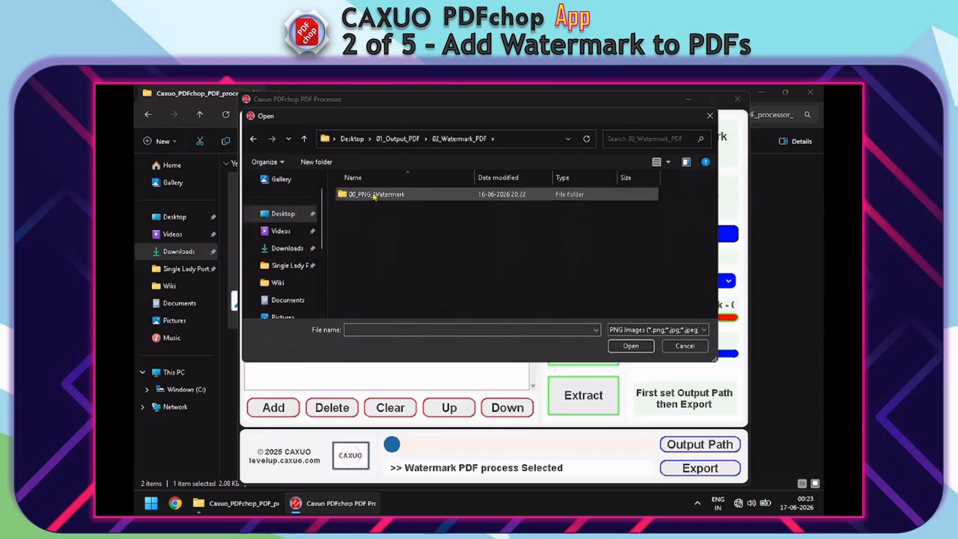
pyautogui.doubleClick(372, 195)
pyautogui.click(375, 196)
pyautogui.click(618, 346)
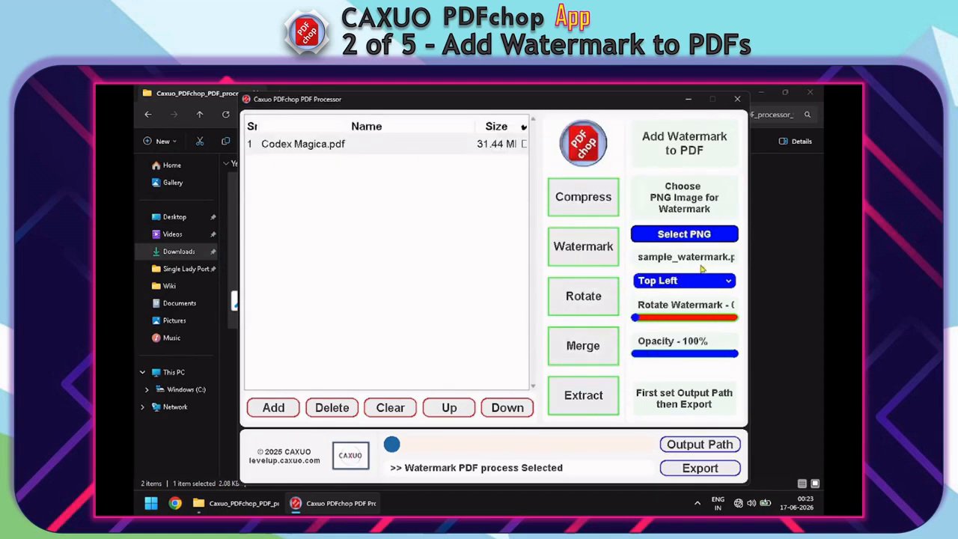
pyautogui.click(729, 281)
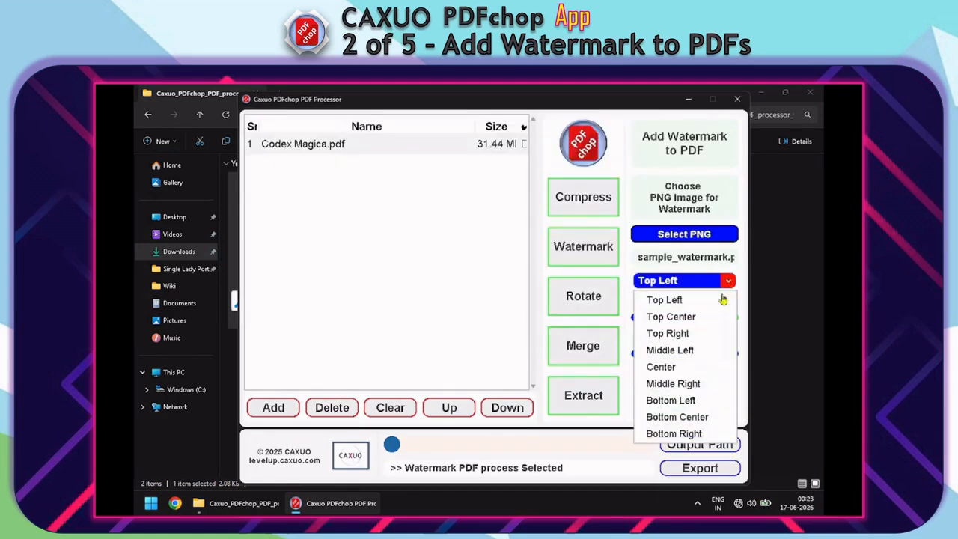
pyautogui.click(677, 417)
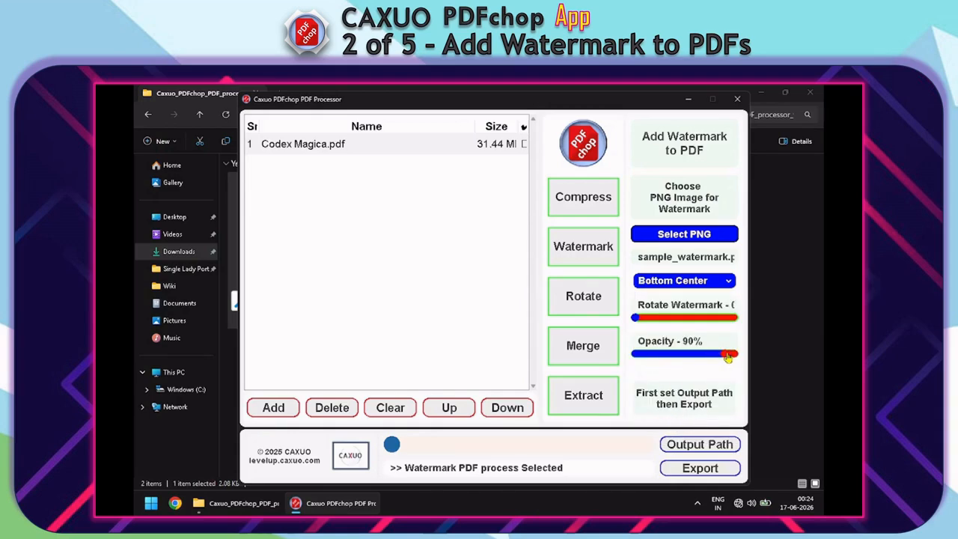
# - Export the watermarked PDF to the 02_Watermark_PDF folder inside the desktop's 01_Output_PDF folder and close the program
pyautogui.click(700, 445)
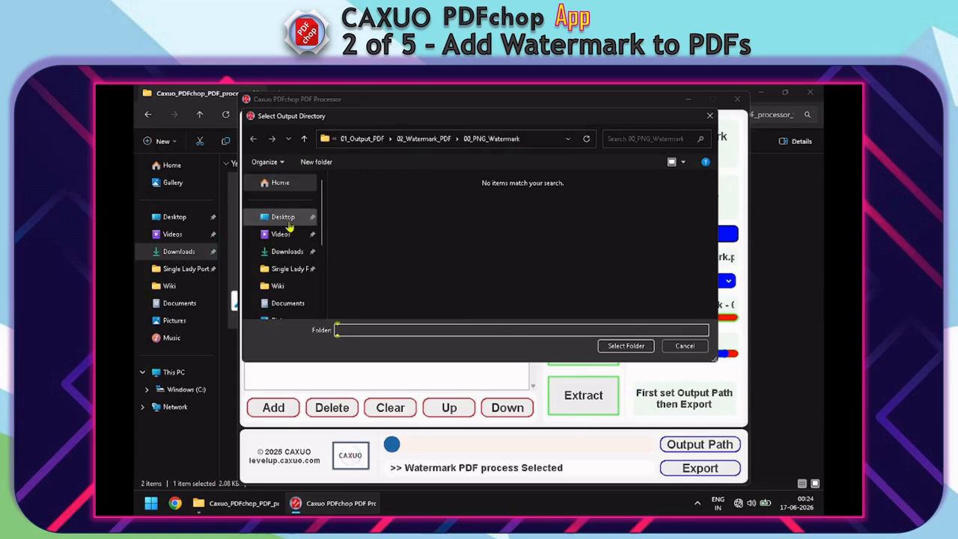
pyautogui.click(288, 219)
pyautogui.doubleClick(371, 211)
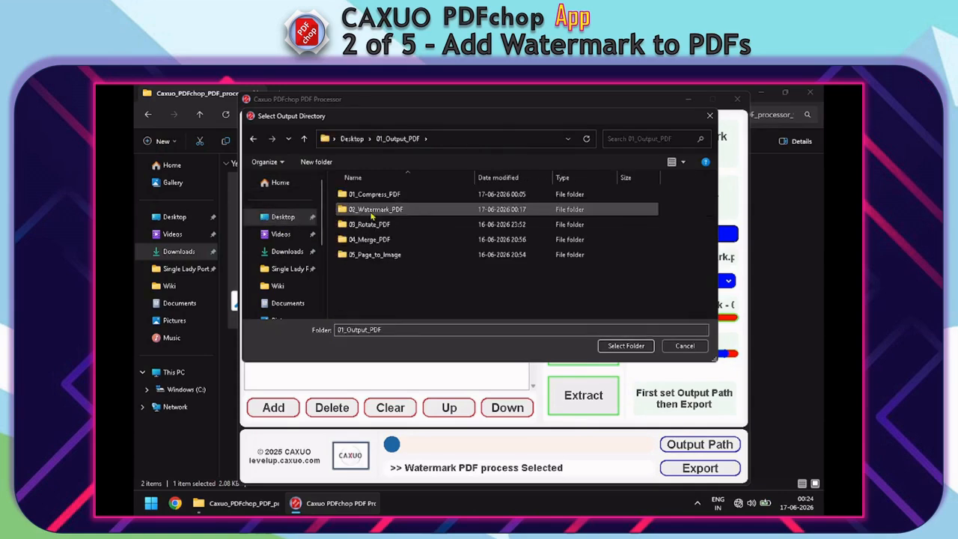
pyautogui.doubleClick(372, 213)
pyautogui.click(618, 345)
pyautogui.click(678, 469)
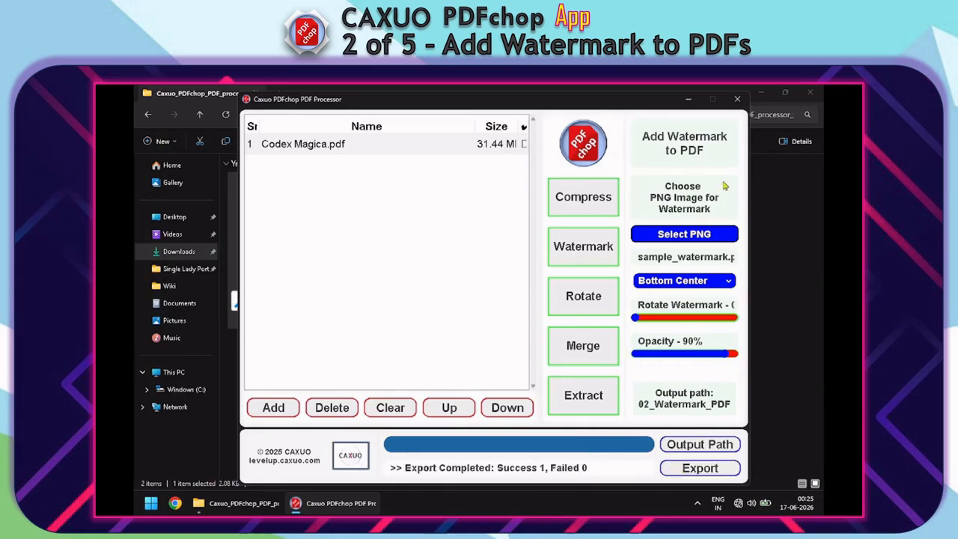
pyautogui.click(737, 99)
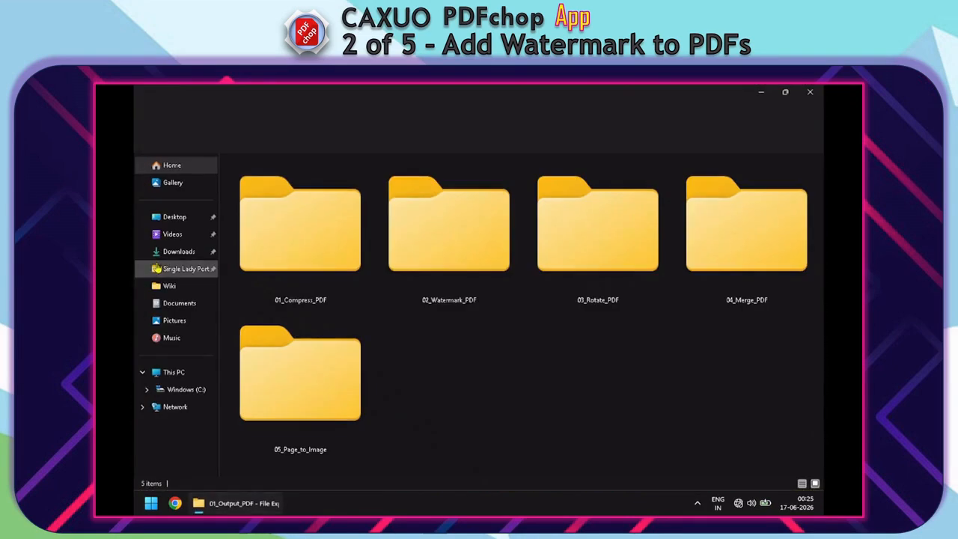
# - Look through the watermarked PDF in 02_Watermark_PDF and compare its pages with the original Codex Magica.pdf
pyautogui.doubleClick(450, 211)
pyautogui.doubleClick(315, 187)
pyautogui.scroll(-5, 470, 335)
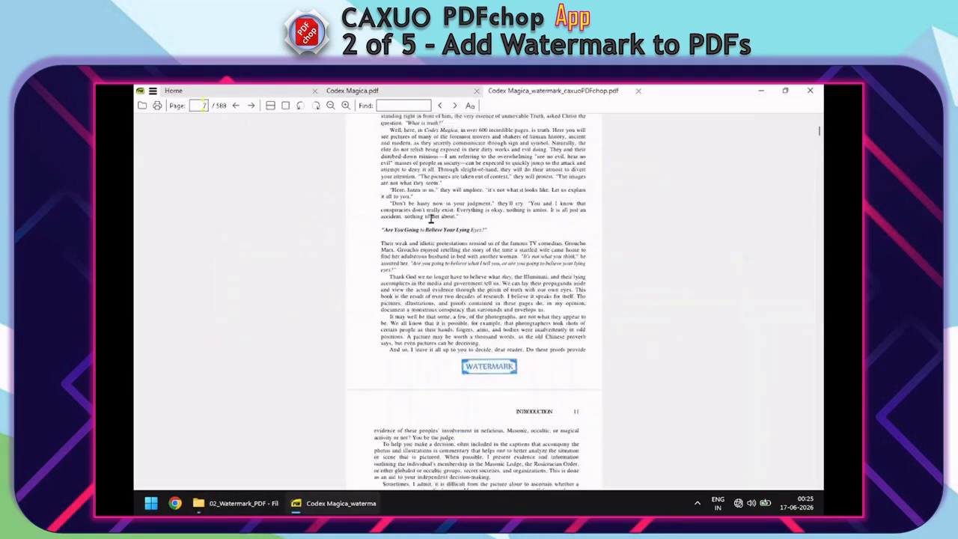
pyautogui.scroll(15, 516, 336)
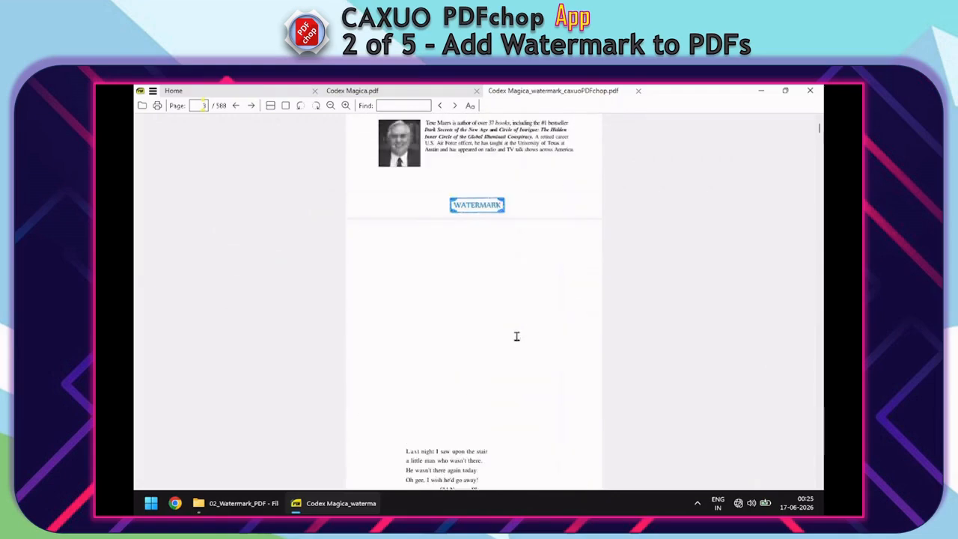
pyautogui.scroll(3, 497, 232)
pyautogui.scroll(-3, 532, 169)
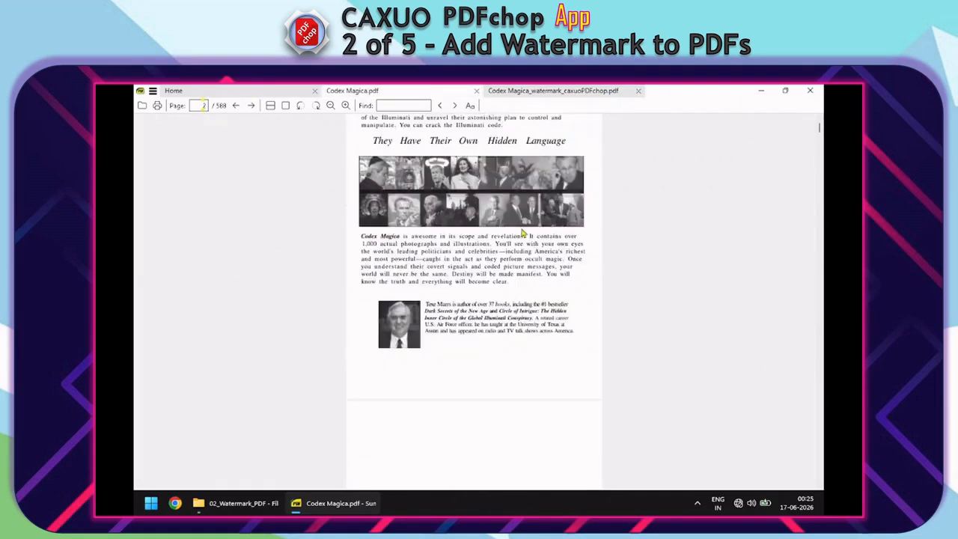
pyautogui.scroll(3, 531, 169)
pyautogui.scroll(-3, 531, 170)
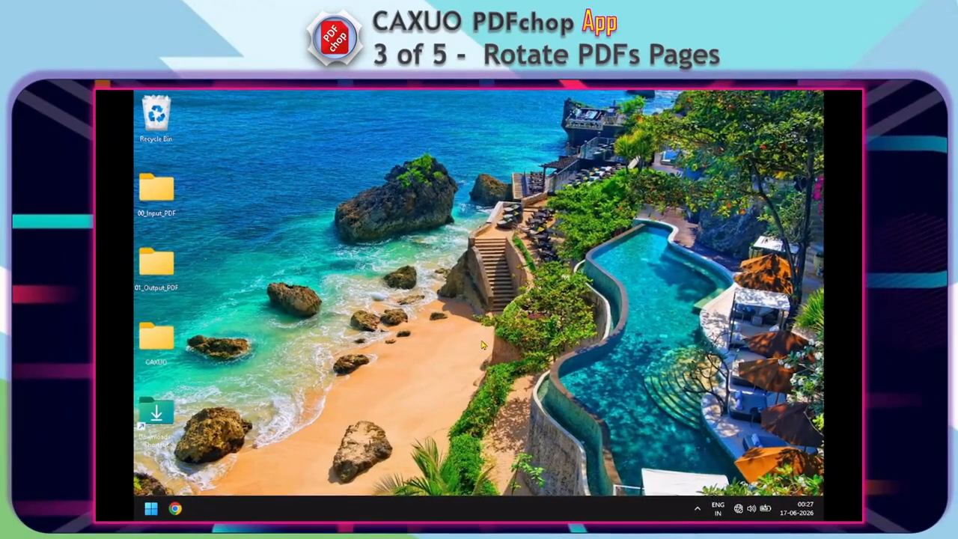
# - Reopen the watermarked PDF from 01_Output_PDF\02_Watermark_PDF to check its first pages, and close the open windows
pyautogui.doubleClick(161, 299)
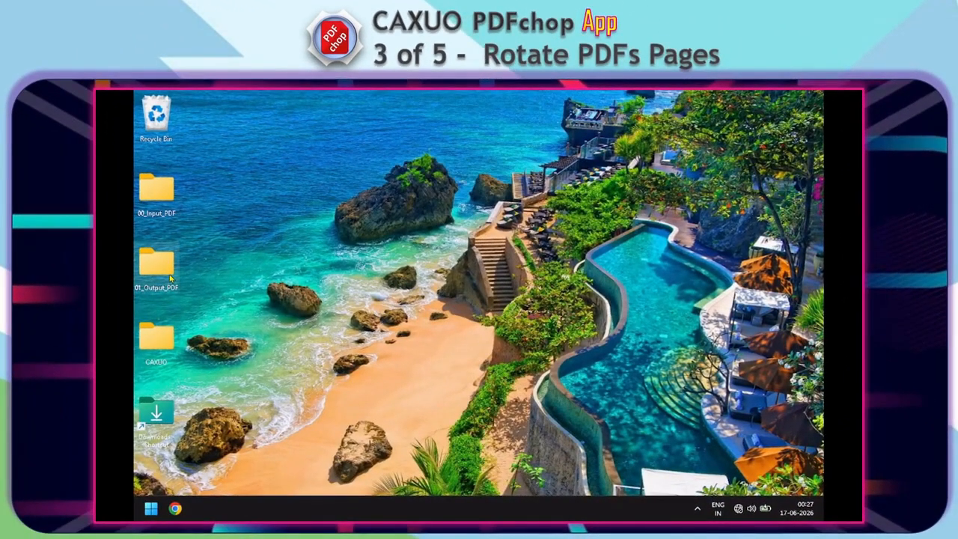
pyautogui.doubleClick(449, 232)
pyautogui.doubleClick(319, 197)
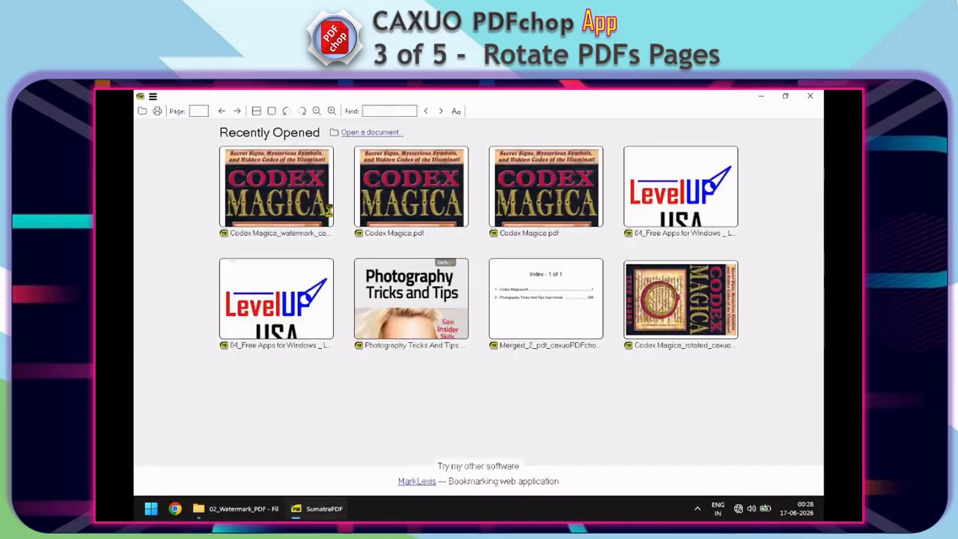
pyautogui.scroll(-3, 640, 249)
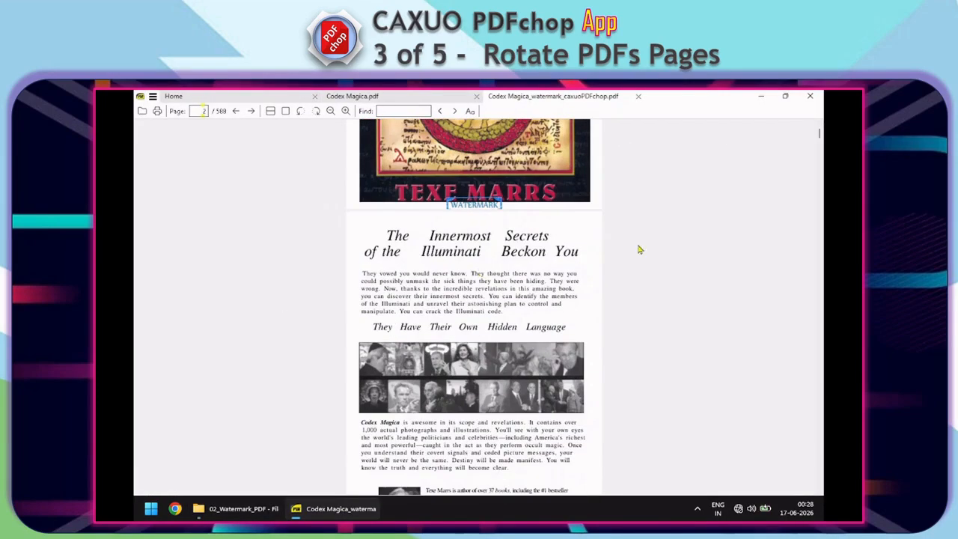
pyautogui.click(810, 97)
pyautogui.click(810, 97)
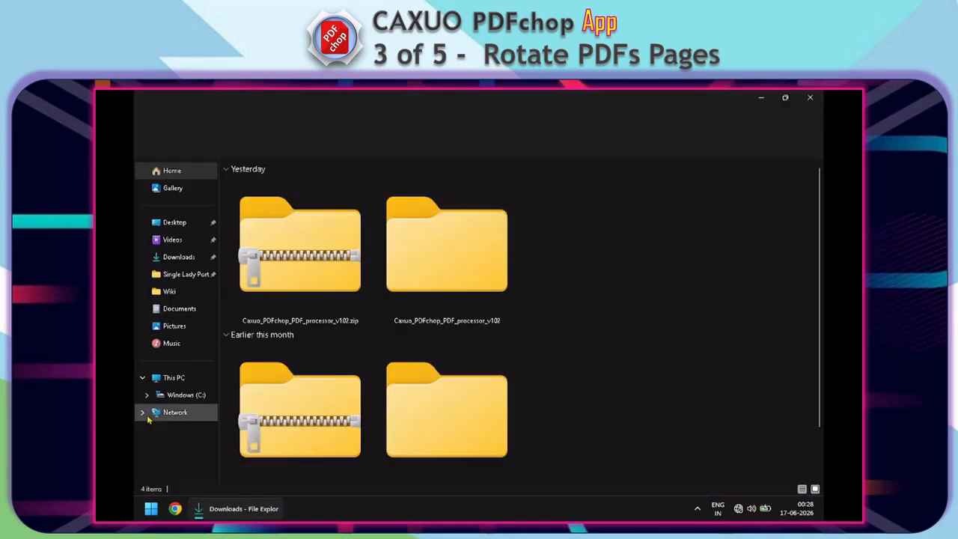
# - Start PDFchop again from its folder in Downloads and let it run past SmartScreen
pyautogui.doubleClick(438, 248)
pyautogui.doubleClick(313, 274)
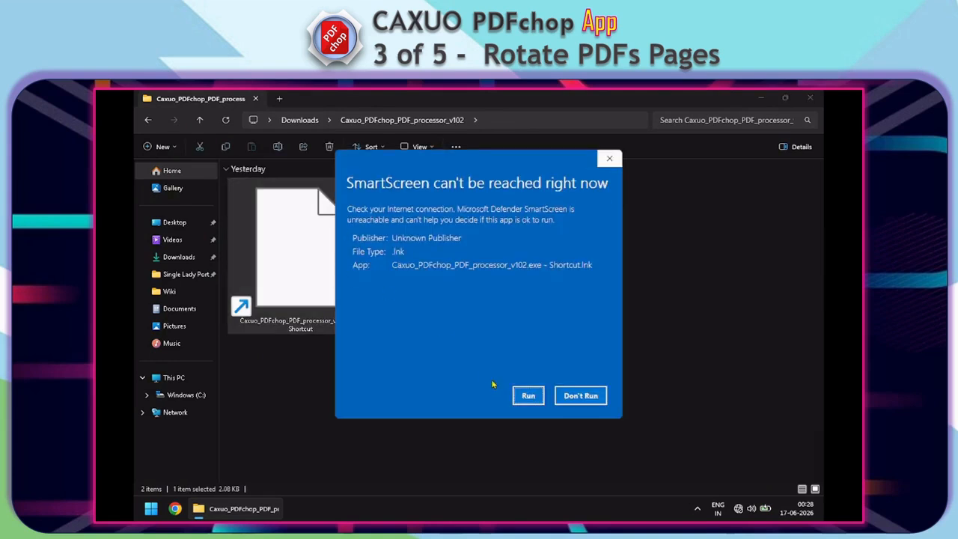
pyautogui.click(527, 395)
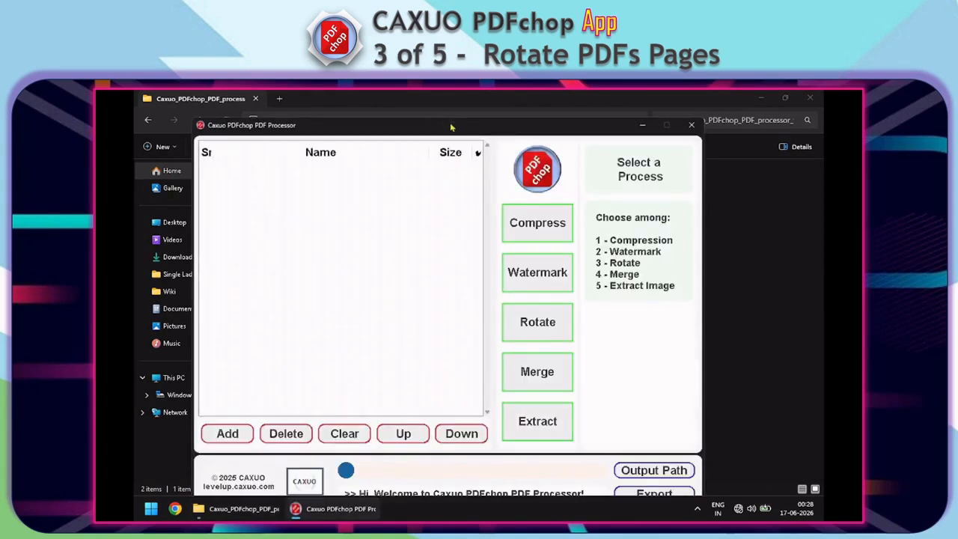
# - Add Codex Magica_watermark_caxuoPDFchop.pdf from 01_Output_PDF\02_Watermark_PDF to the file list
pyautogui.click(244, 413)
pyautogui.click(254, 218)
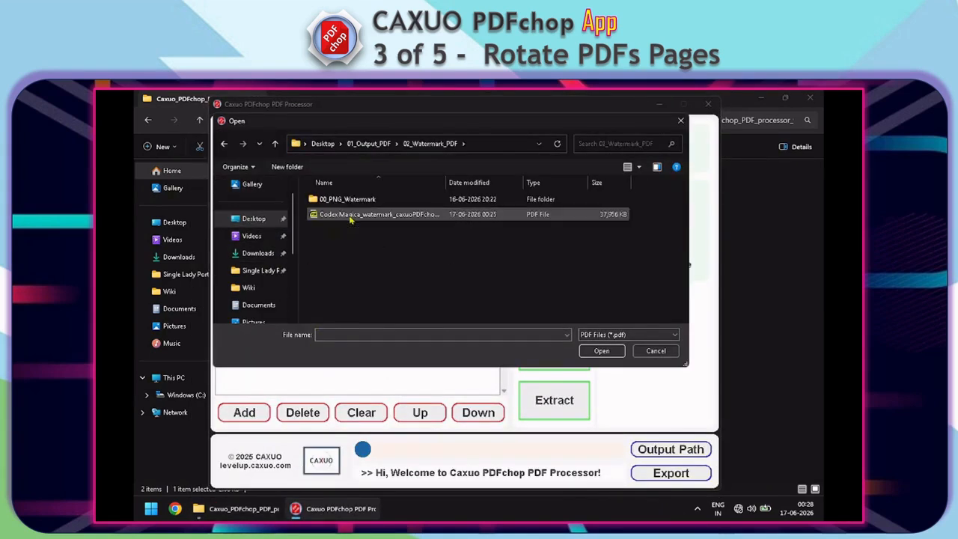
pyautogui.click(378, 214)
pyautogui.click(589, 351)
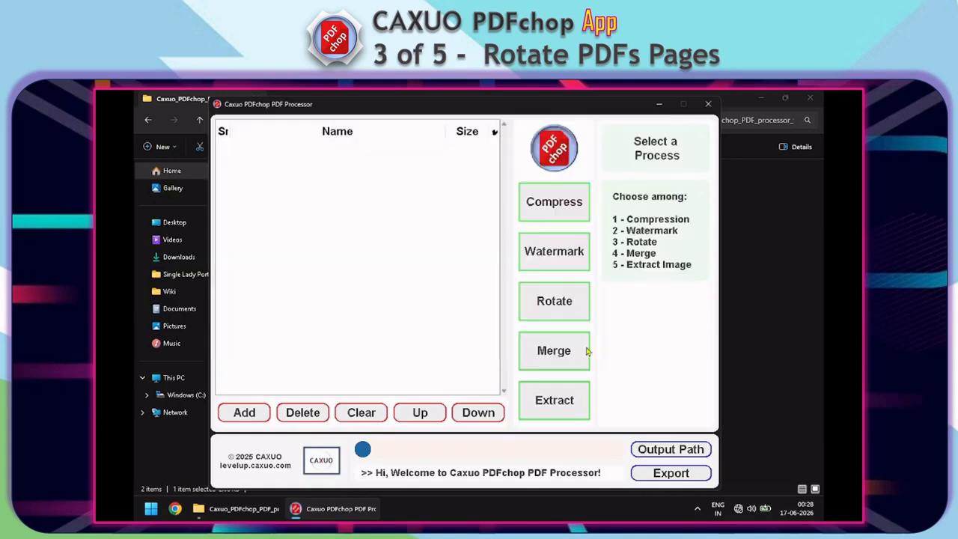
# - Rotate the PDF by 90 degrees, exporting it to 01_Output_PDF\03_Rotate_PDF on the desktop, and close the open windows
pyautogui.click(569, 315)
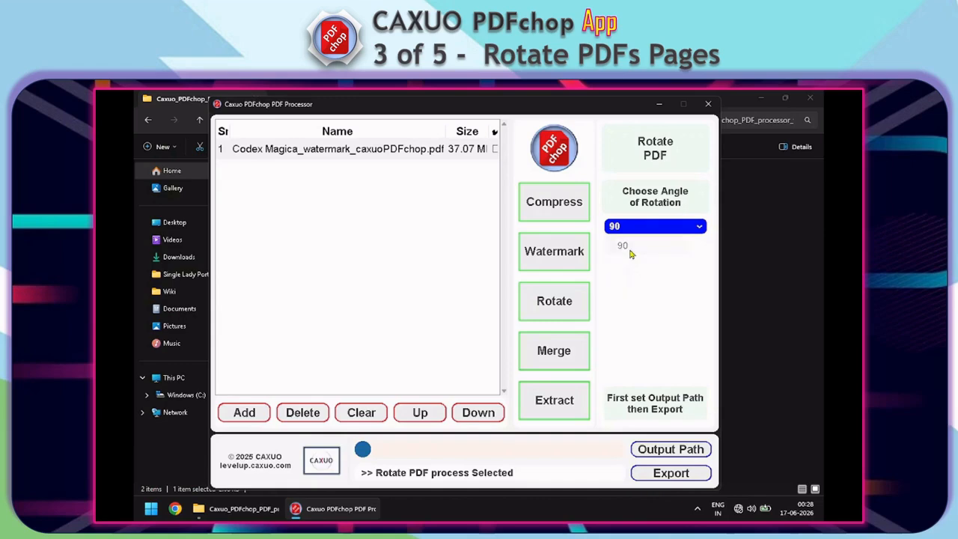
pyautogui.click(650, 448)
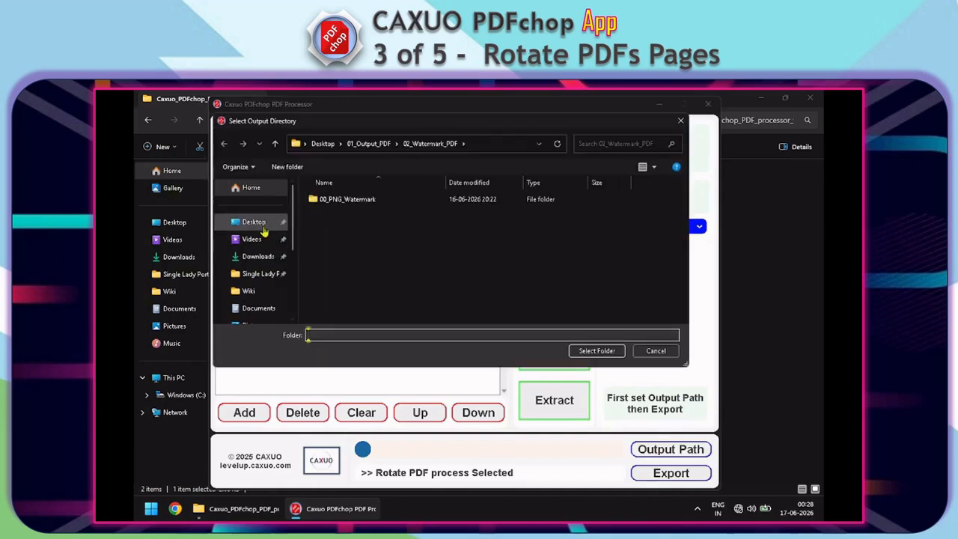
pyautogui.click(253, 222)
pyautogui.doubleClick(345, 215)
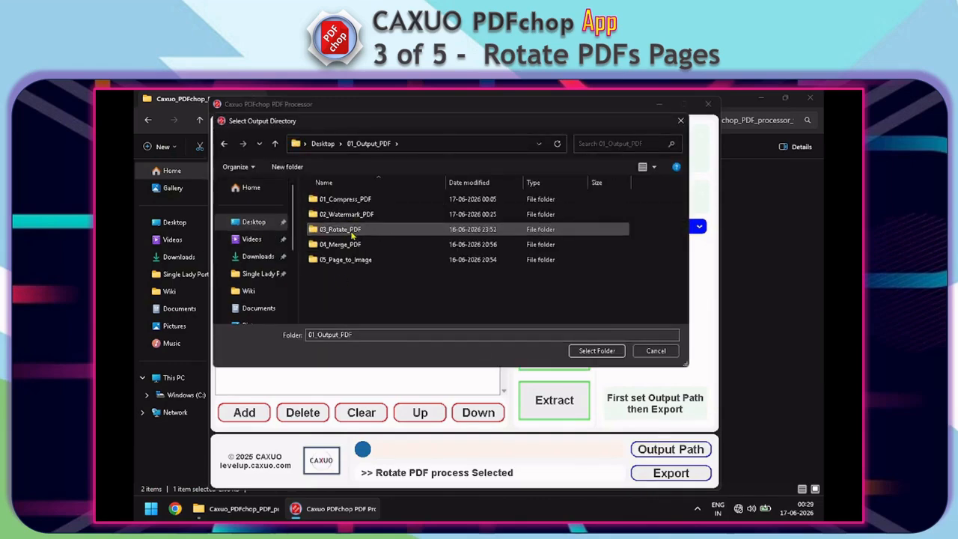
pyautogui.doubleClick(350, 232)
pyautogui.click(587, 353)
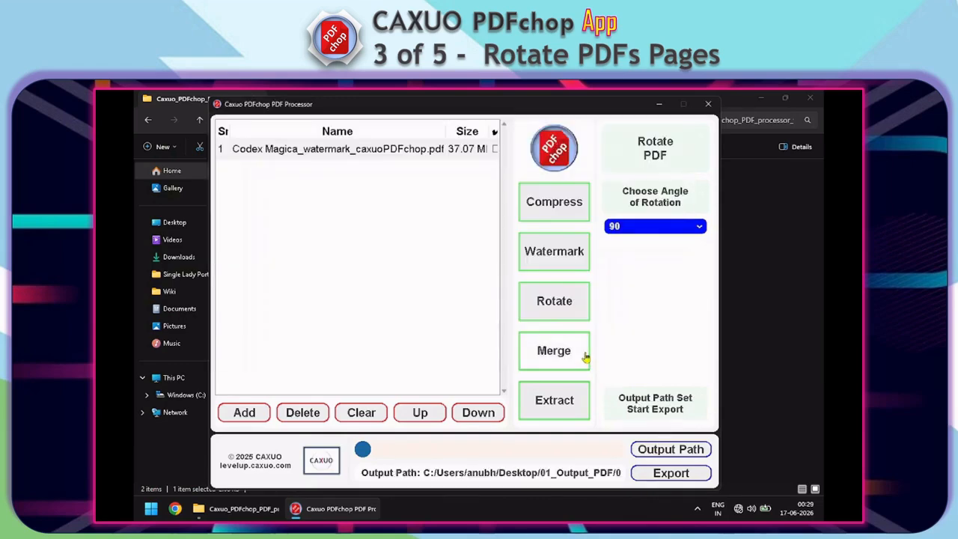
pyautogui.click(678, 473)
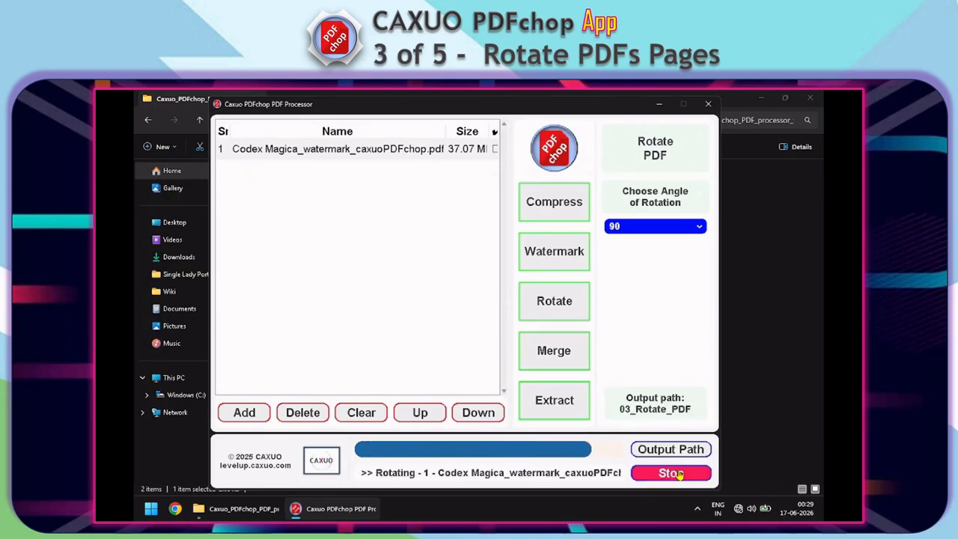
pyautogui.click(708, 106)
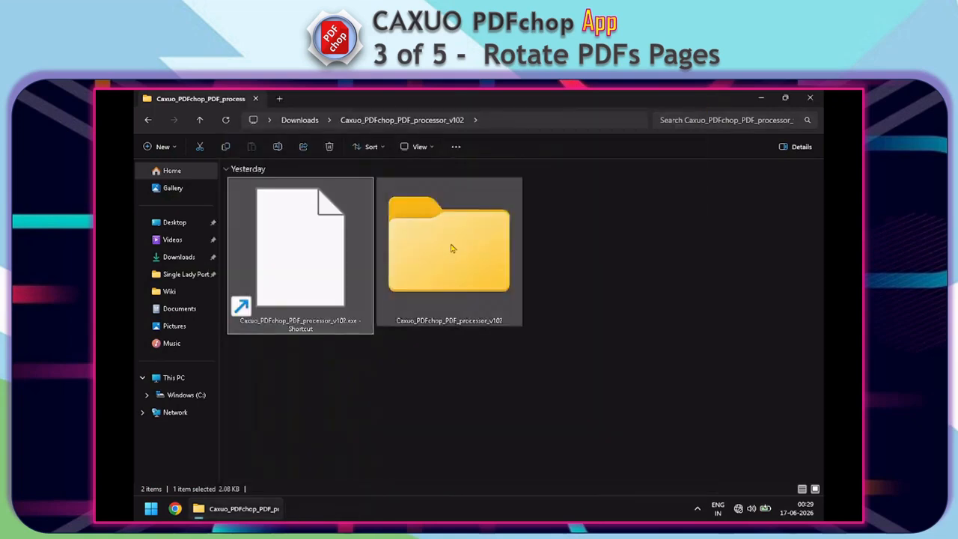
pyautogui.click(810, 97)
# - Look through the rotated PDF in 01_Output_PDF\03_Rotate_PDF and compare it with the unrotated watermarked version
pyautogui.doubleClick(167, 263)
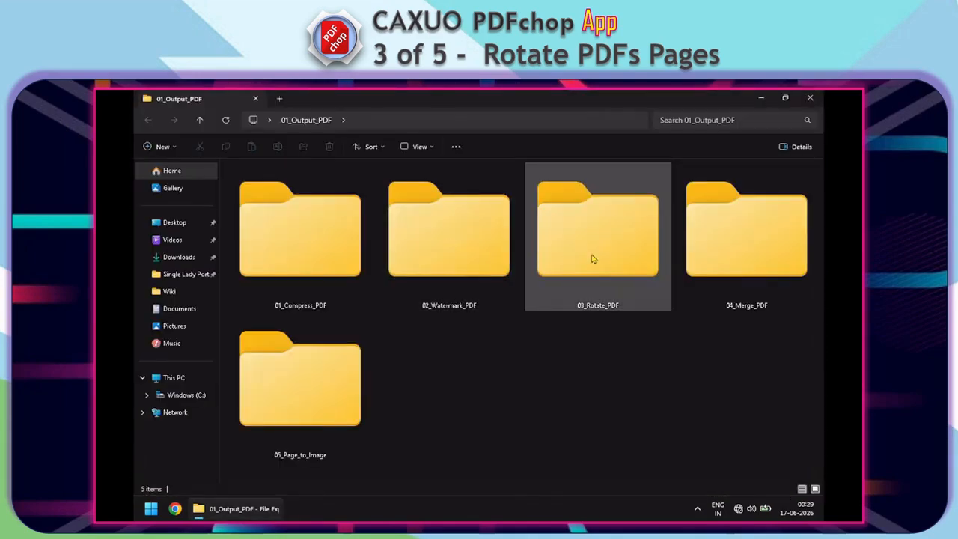
pyautogui.doubleClick(592, 258)
pyautogui.doubleClick(254, 185)
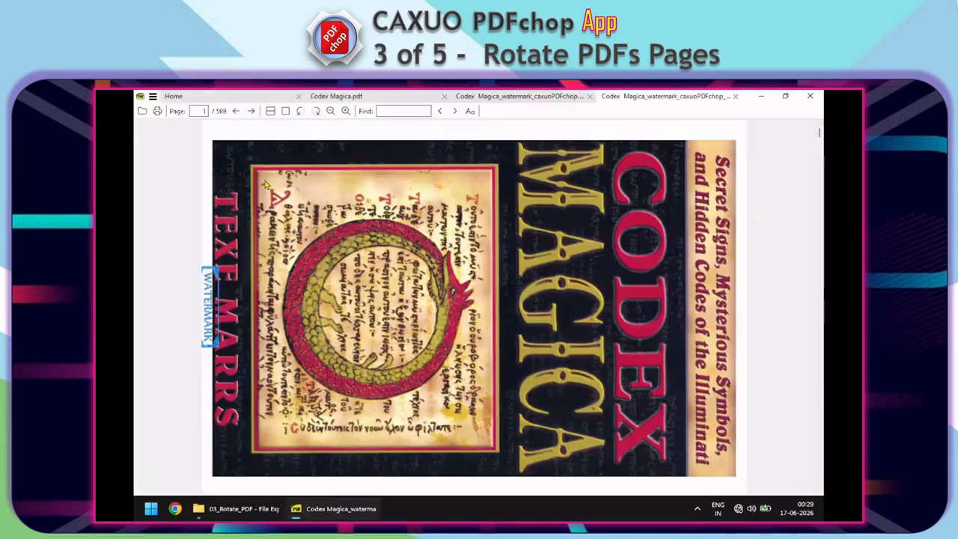
pyautogui.scroll(-15, 361, 284)
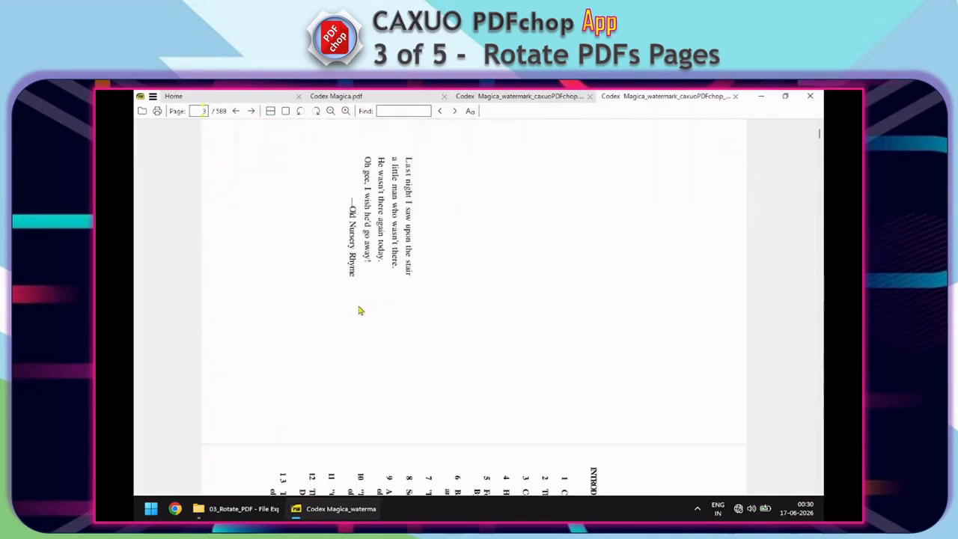
pyautogui.click(502, 102)
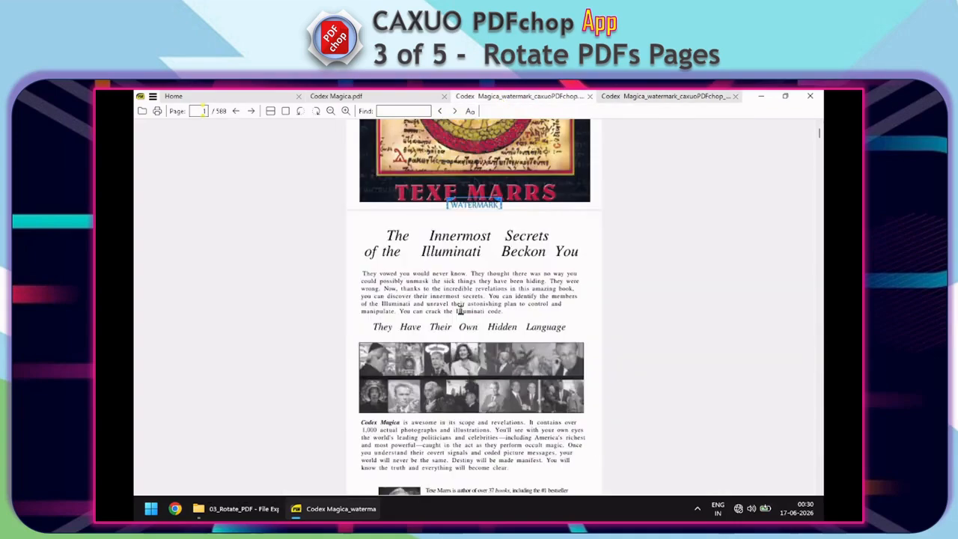
# - Look further through the pages of the unrotated watermarked PDF
pyautogui.scroll(-5, 461, 311)
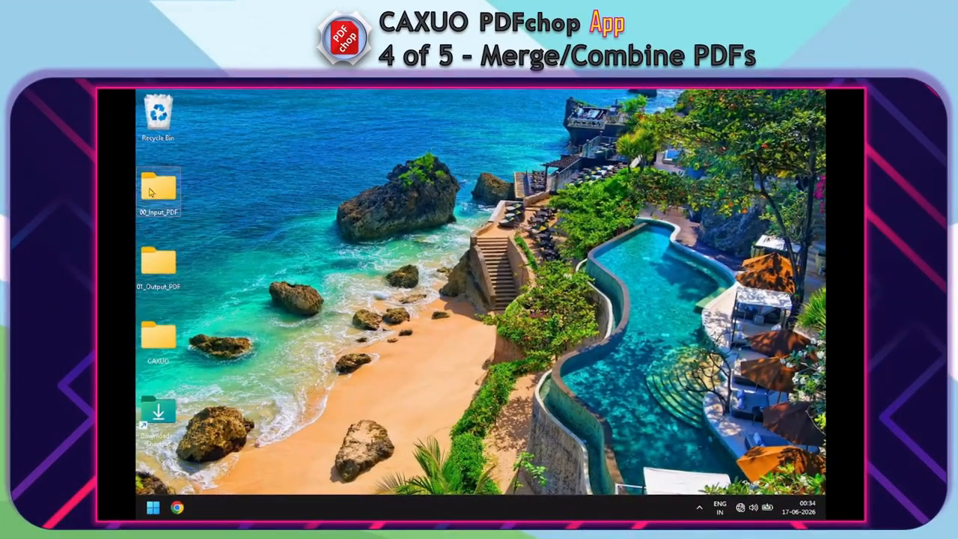
# - View Codex Magica.pdf and Photography Tricks And Tips Gain Inside Skills.pdf from the desktop folder 00_Input_PDF, closing the window when done
pyautogui.doubleClick(174, 289)
pyautogui.doubleClick(355, 252)
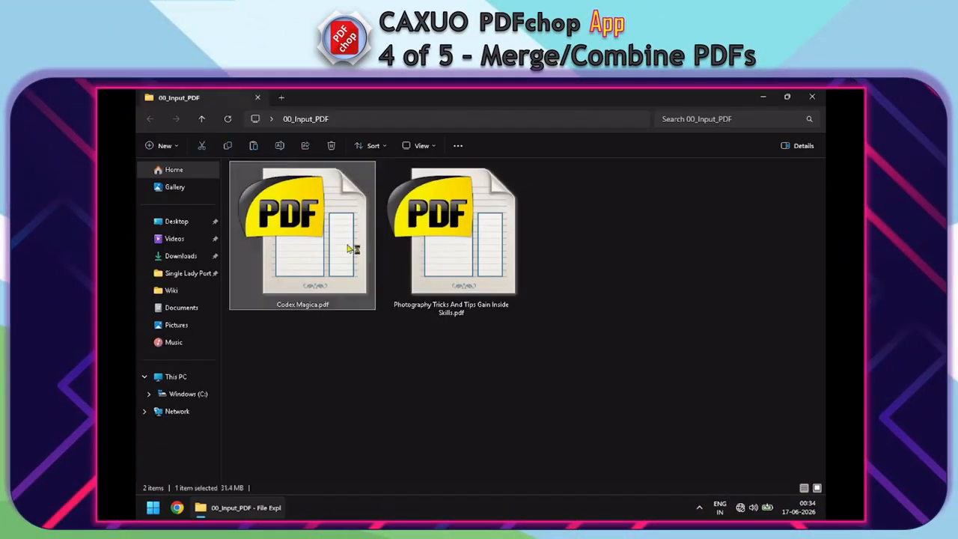
pyautogui.click(253, 515)
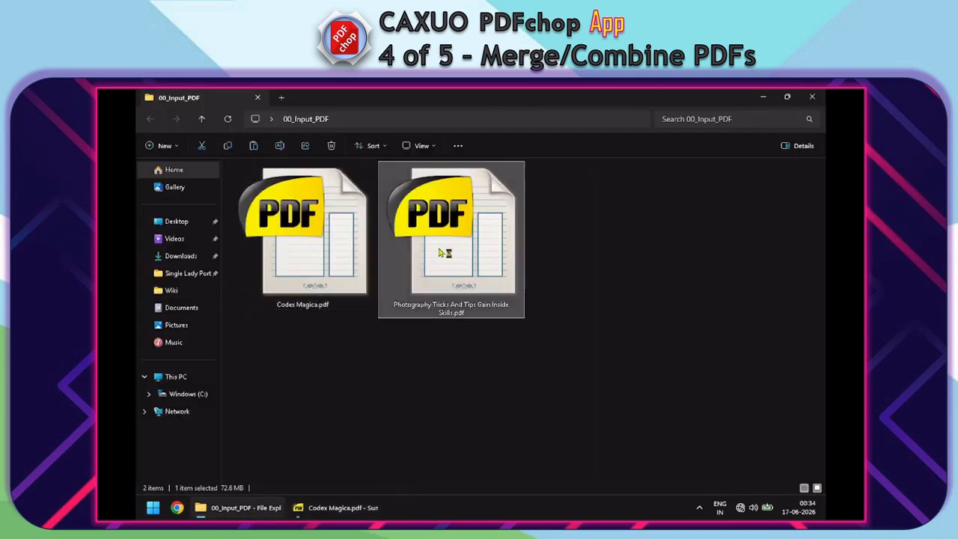
pyautogui.doubleClick(439, 224)
pyautogui.scroll(-10, 440, 253)
pyautogui.click(812, 95)
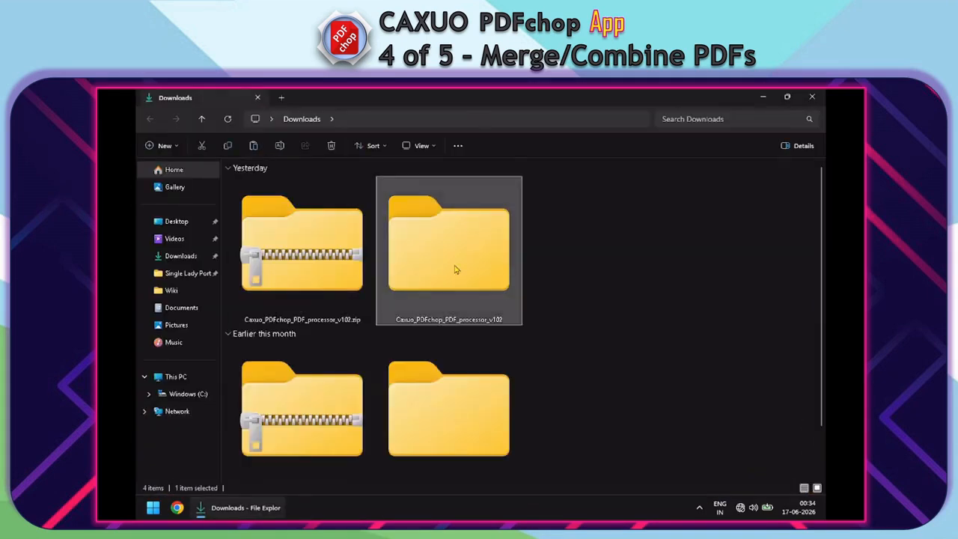
# - Start PDFchop from Caxuo_PDFchop_PDF_processor_v102 in Downloads, let it run past SmartScreen, and move its window fully into view
pyautogui.doubleClick(439, 236)
pyautogui.doubleClick(293, 273)
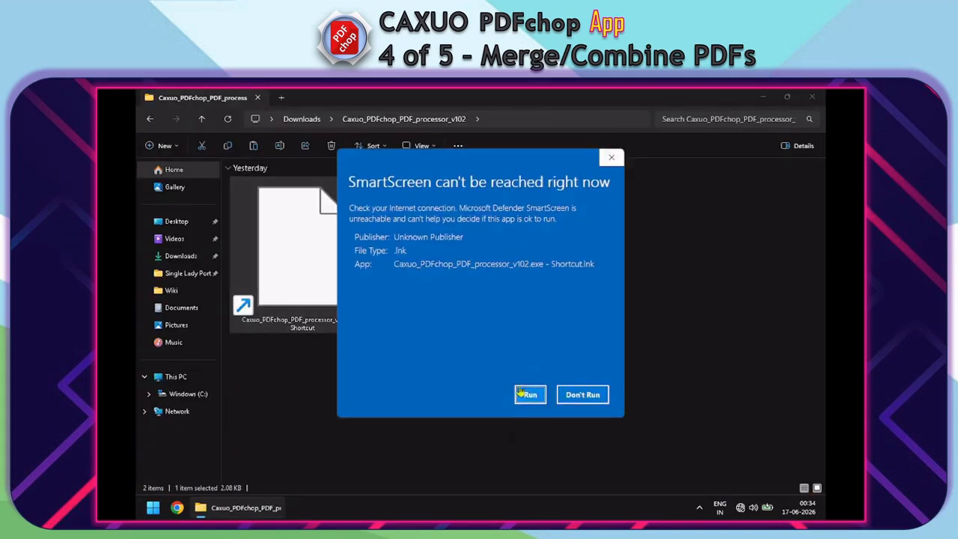
pyautogui.click(526, 393)
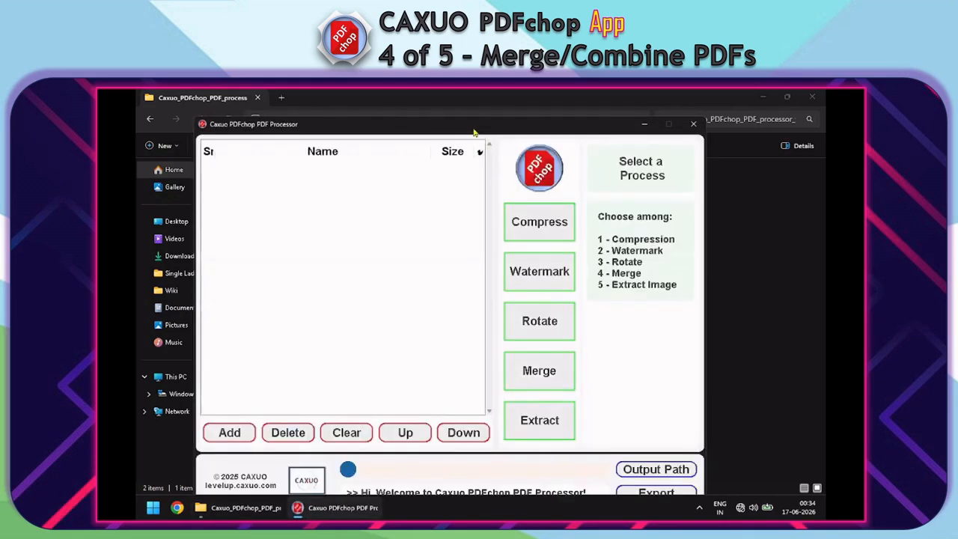
pyautogui.moveTo(476, 133); pyautogui.dragTo(483, 121)
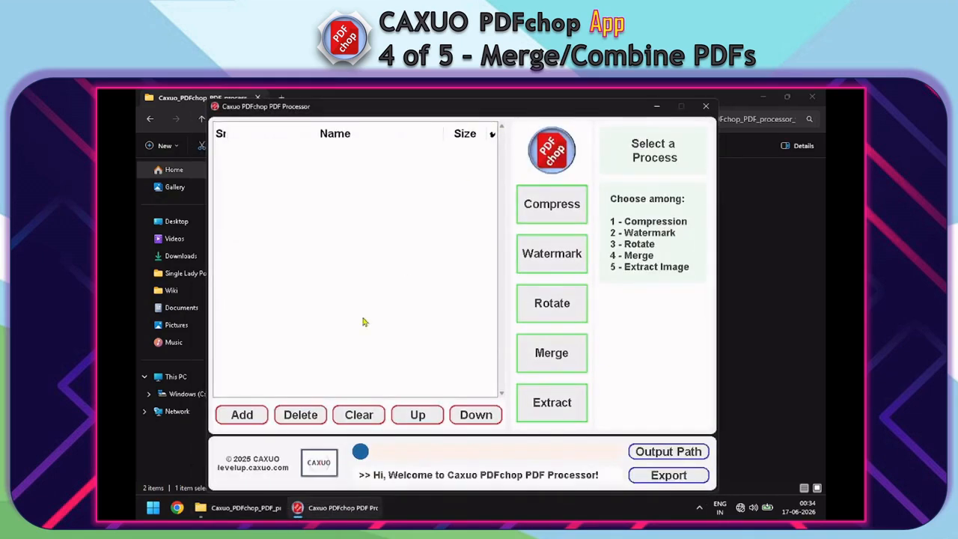
# - Add Codex Magica.pdf and Photography Tricks And Tips Gain Inside Skills.pdf from 00_Input_PDF to the file list
pyautogui.click(241, 415)
pyautogui.click(342, 203)
pyautogui.keyDown('shift'); pyautogui.click(344, 217); pyautogui.keyUp('shift')
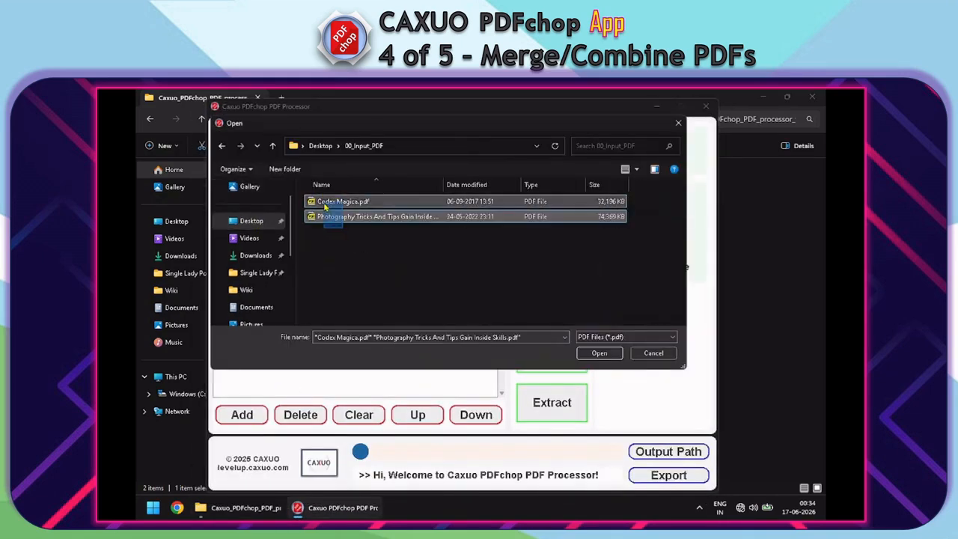
pyautogui.click(590, 355)
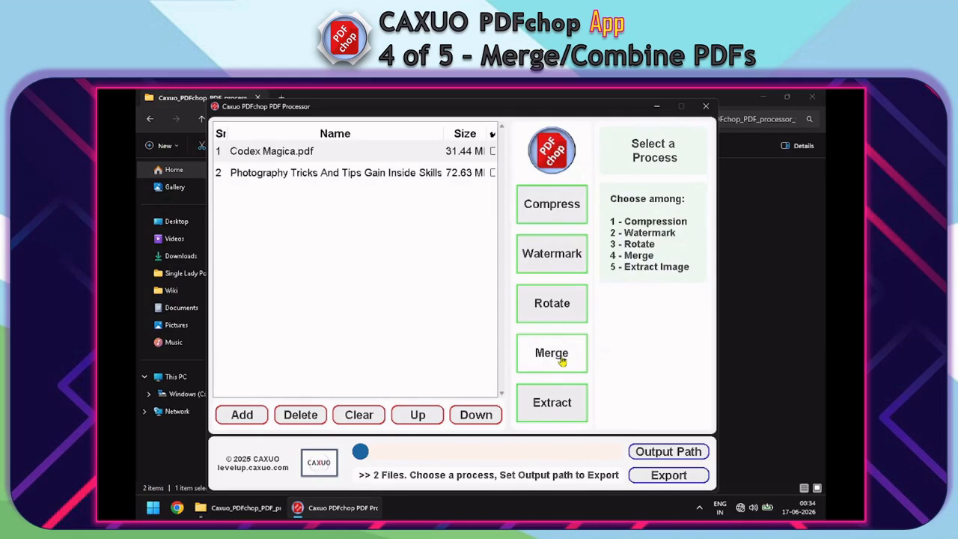
# - Merge the two PDFs with an index and page numbers, exporting to 01_Output_PDF\04_Merge_PDF on the desktop, and close the open windows
pyautogui.click(562, 361)
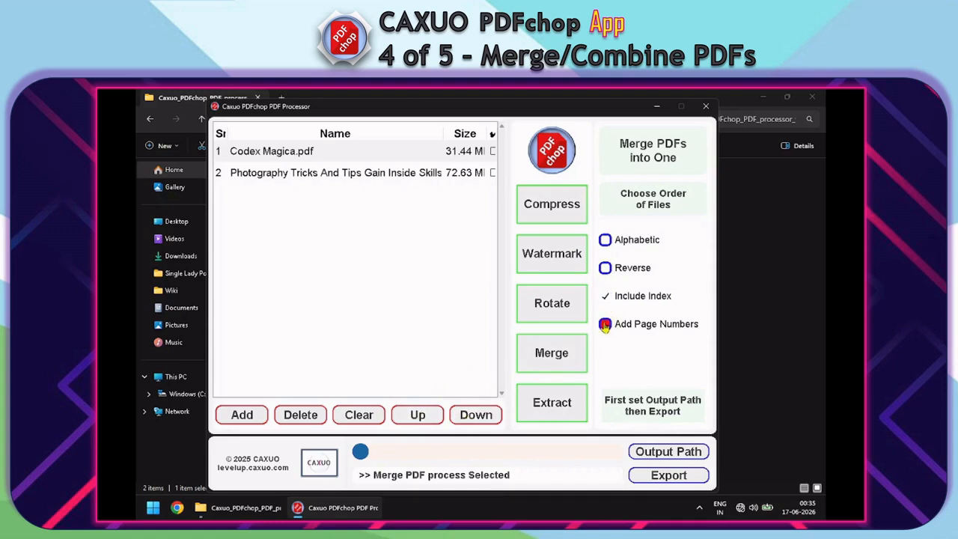
pyautogui.click(648, 454)
pyautogui.click(251, 224)
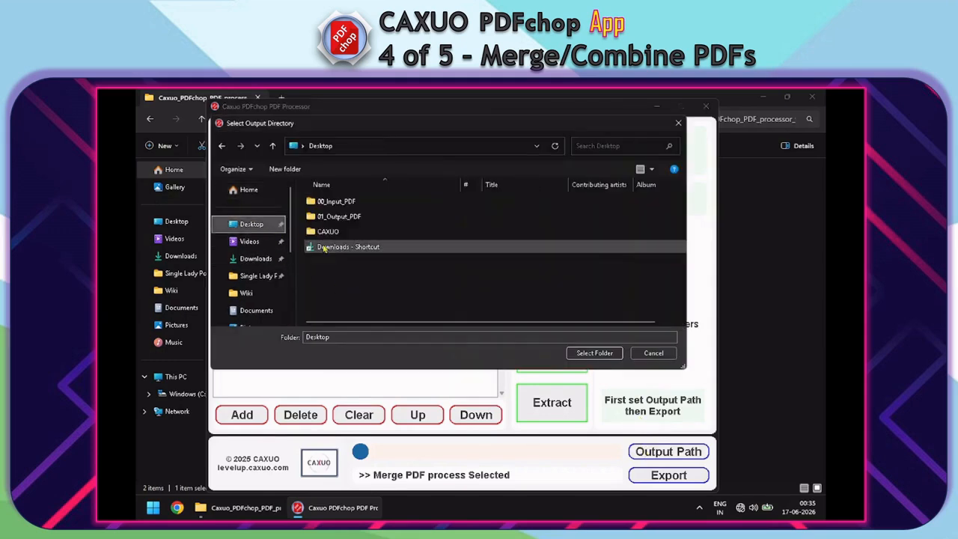
pyautogui.doubleClick(339, 219)
pyautogui.doubleClick(354, 248)
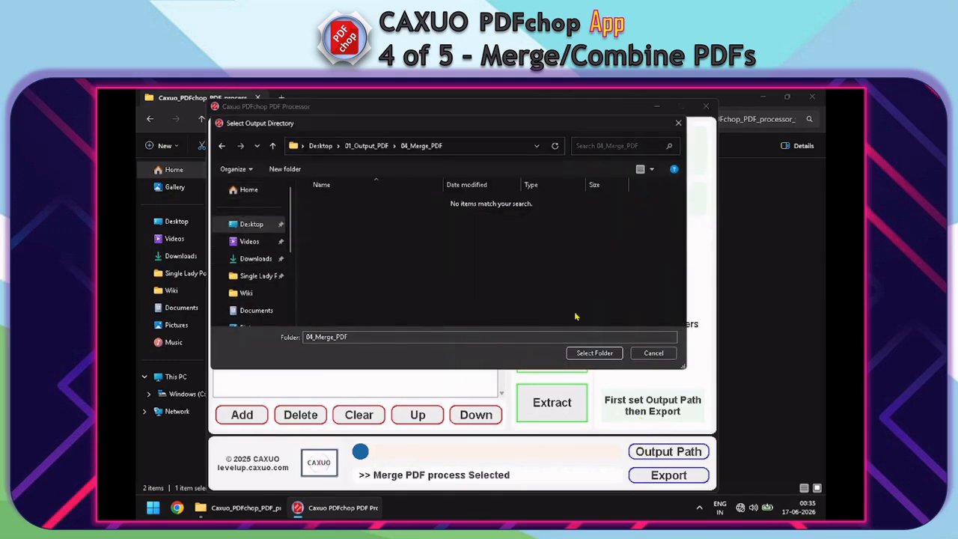
pyautogui.click(595, 353)
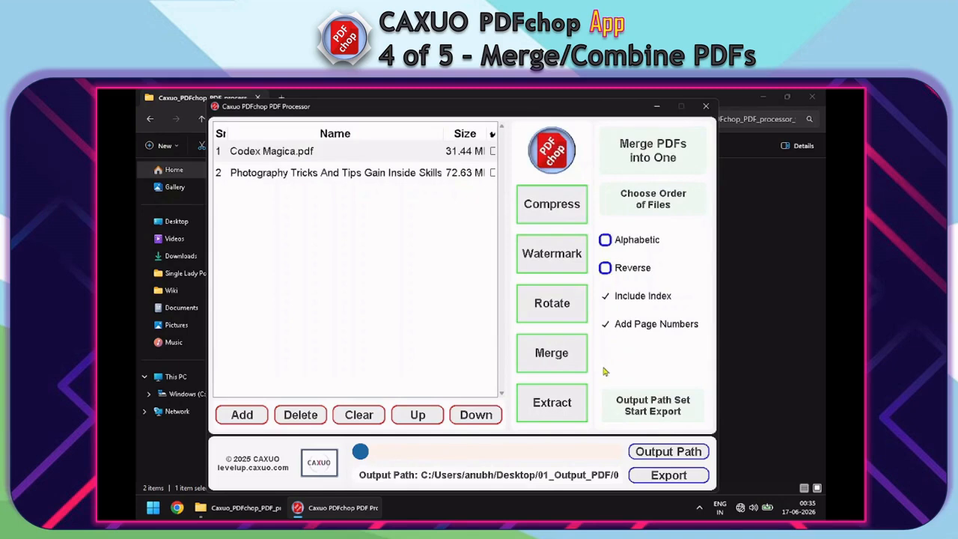
pyautogui.click(649, 475)
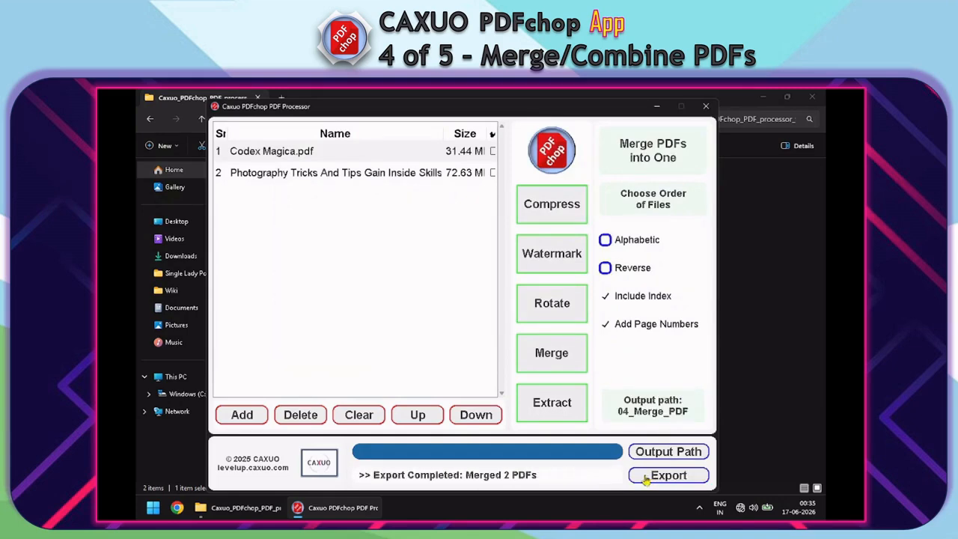
pyautogui.click(706, 106)
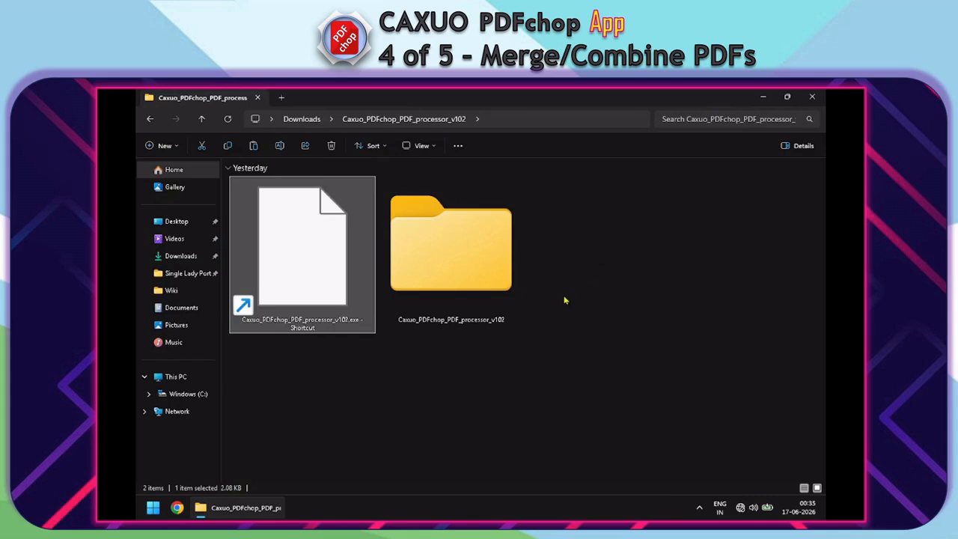
pyautogui.click(812, 97)
# - Open the merged PDF from 01_Output_PDF\04_Merge_PDF and examine its index, bookmarks and the numbered pages of the Codex Magica section
pyautogui.doubleClick(161, 264)
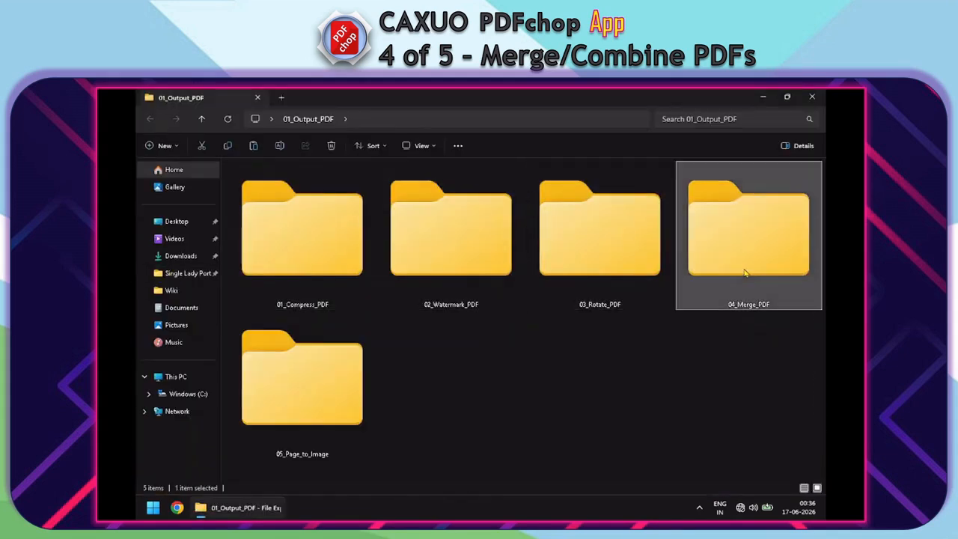
pyautogui.doubleClick(747, 273)
pyautogui.doubleClick(301, 186)
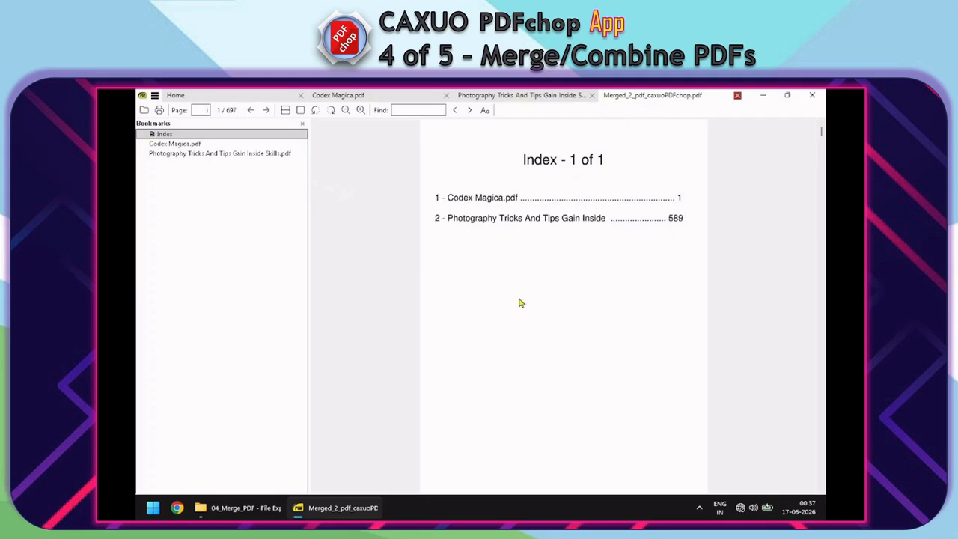
pyautogui.click(180, 144)
pyautogui.click(182, 153)
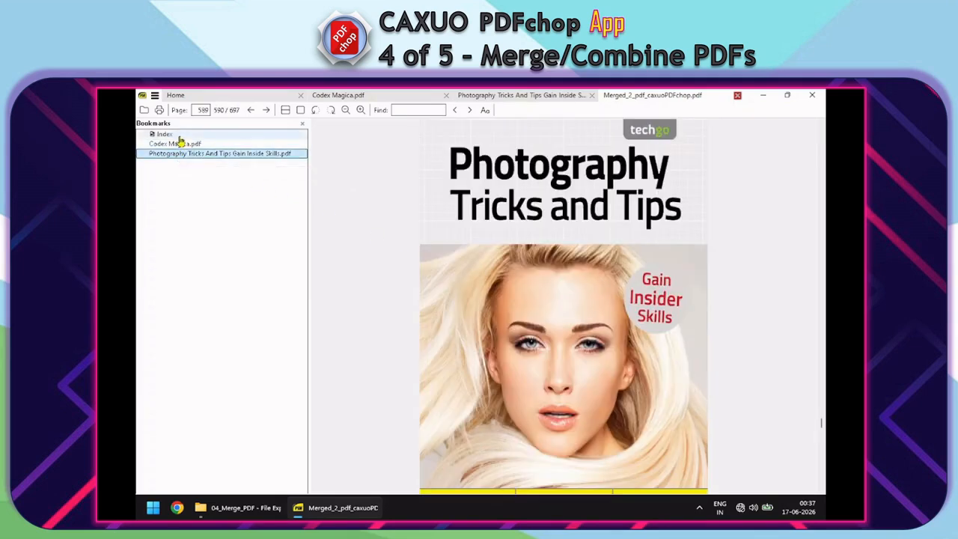
pyautogui.click(180, 144)
pyautogui.scroll(-10, 666, 315)
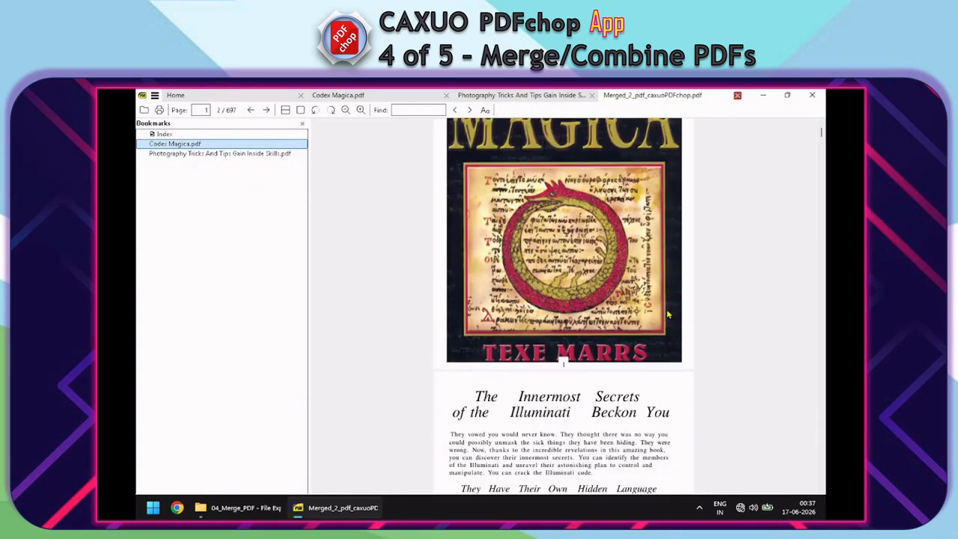
pyautogui.scroll(1, 640, 399)
pyautogui.scroll(3, 640, 399)
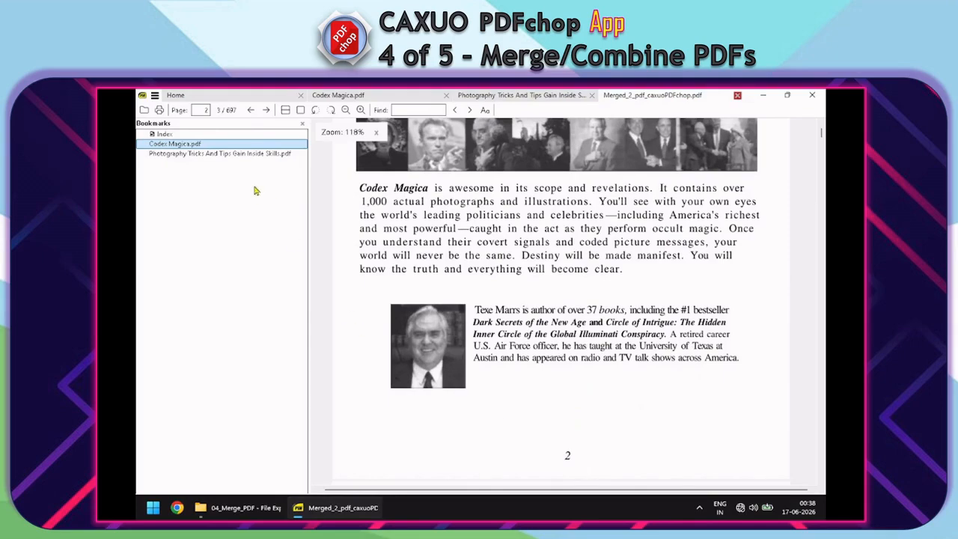
# - Check the page numbering in the merged PDF's Photography Tricks And Tips section and close the viewer and folder
pyautogui.click(232, 154)
pyautogui.scroll(2, 546, 257)
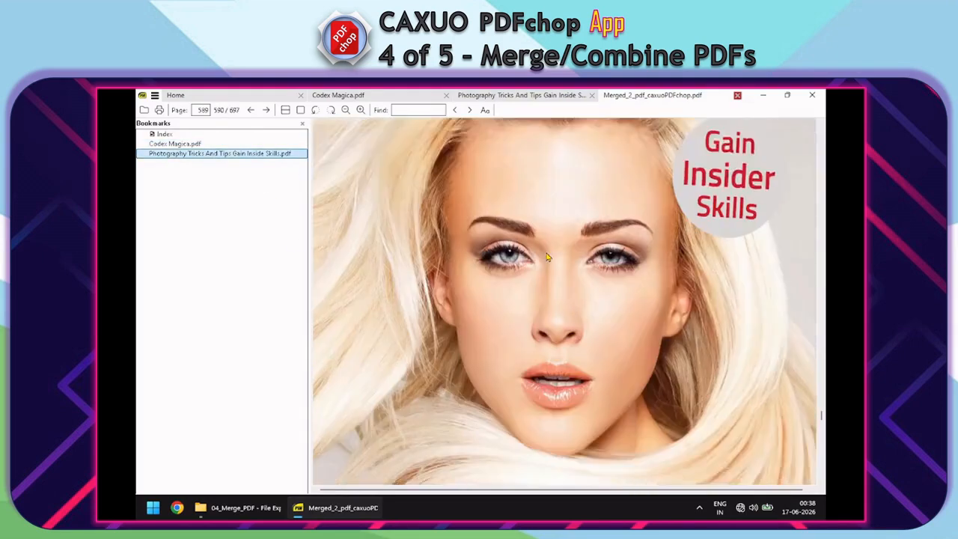
pyautogui.scroll(-3, 547, 257)
pyautogui.scroll(-10, 573, 328)
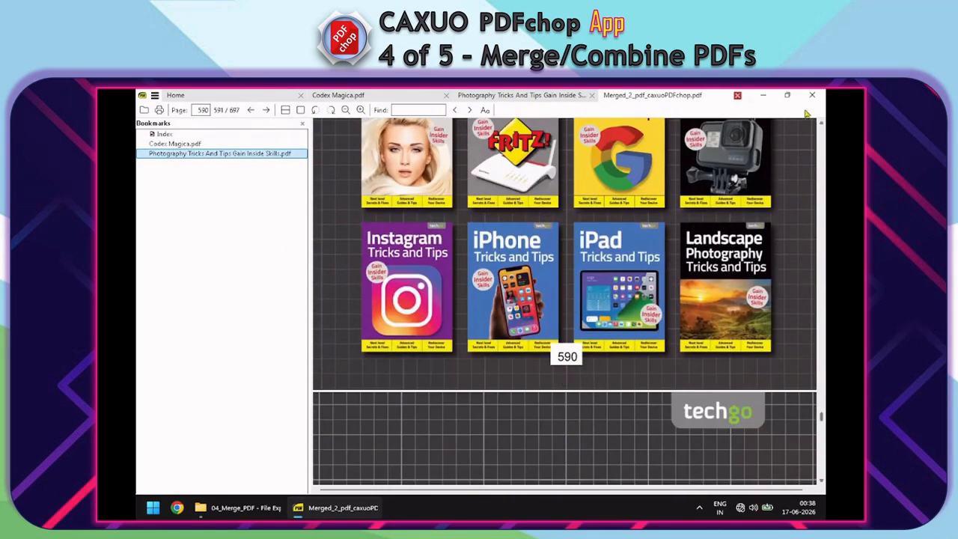
pyautogui.scroll(-15, 781, 255)
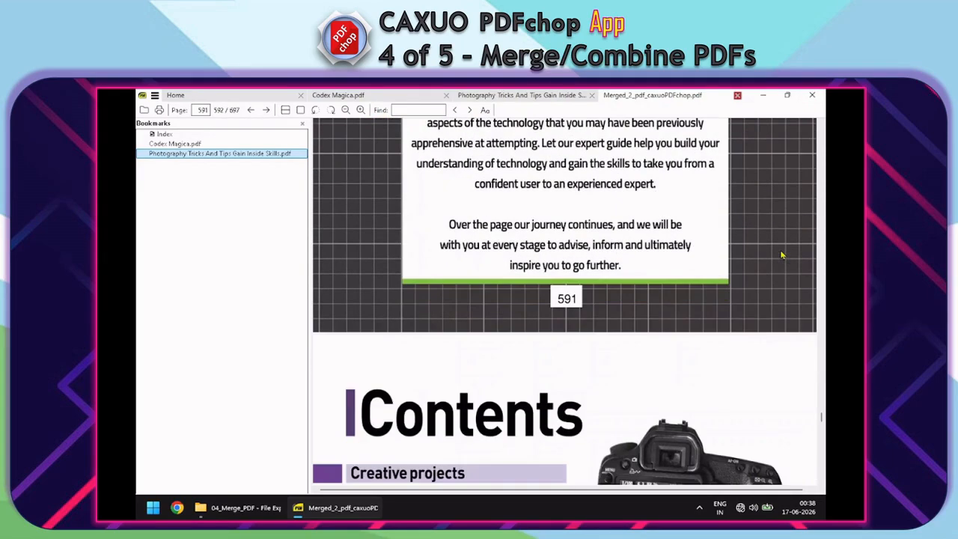
pyautogui.click(813, 95)
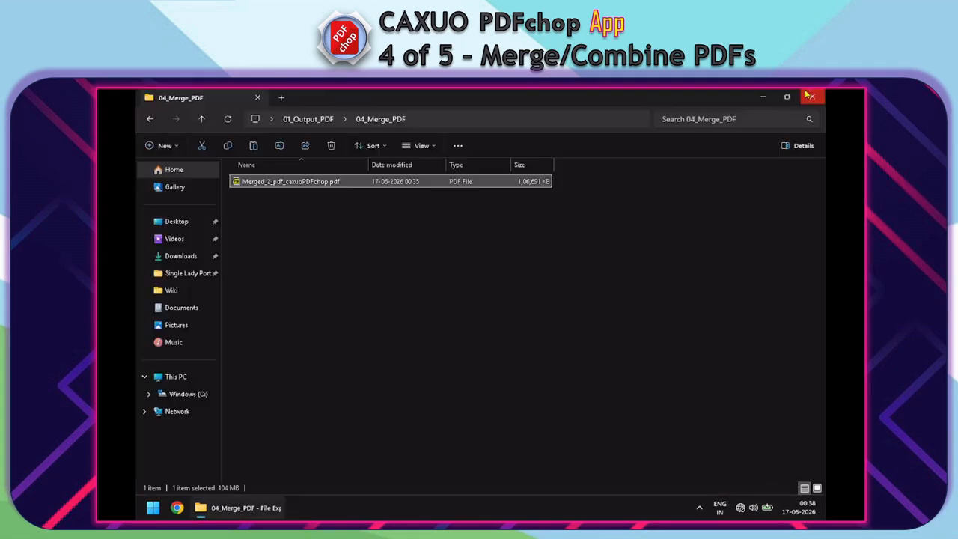
pyautogui.click(813, 95)
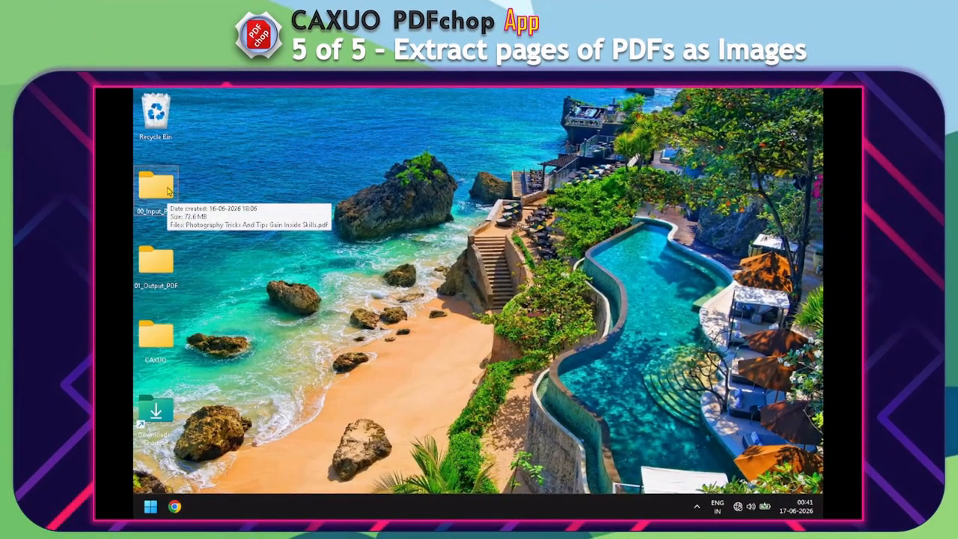
# - View the photography PDF stored in the desktop folder 00_Input_PDF
pyautogui.doubleClick(168, 192)
pyautogui.doubleClick(296, 244)
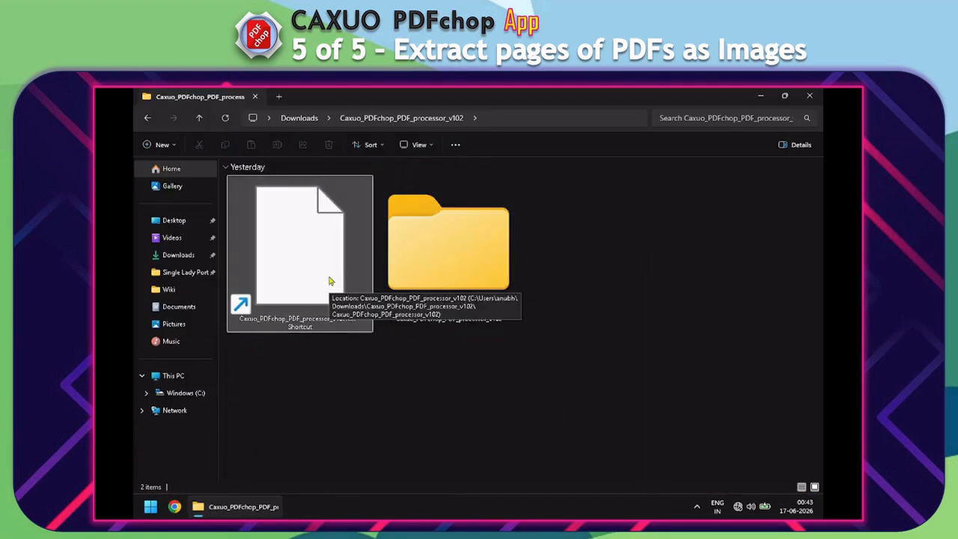
# - Start PDFchop from its Downloads folder and add Photography Tricks And Tips Gain Inside Skills.pdf from 00_Input_PDF to the file list
pyautogui.doubleClick(329, 281)
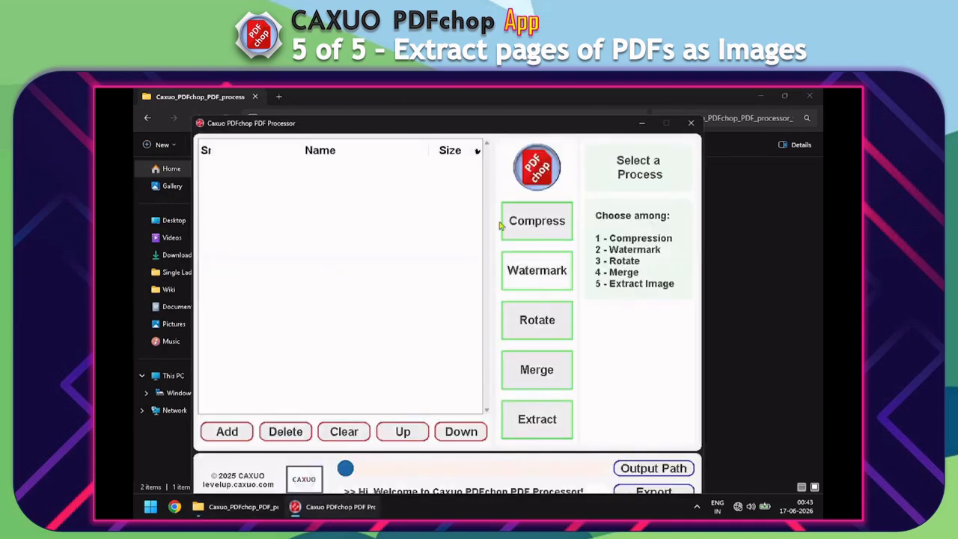
pyautogui.click(255, 412)
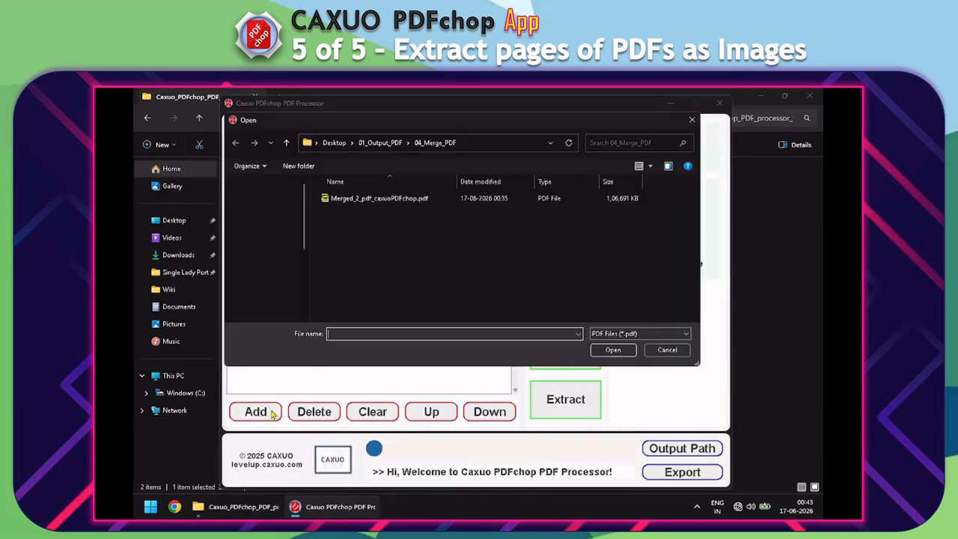
pyautogui.click(265, 217)
pyautogui.doubleClick(350, 197)
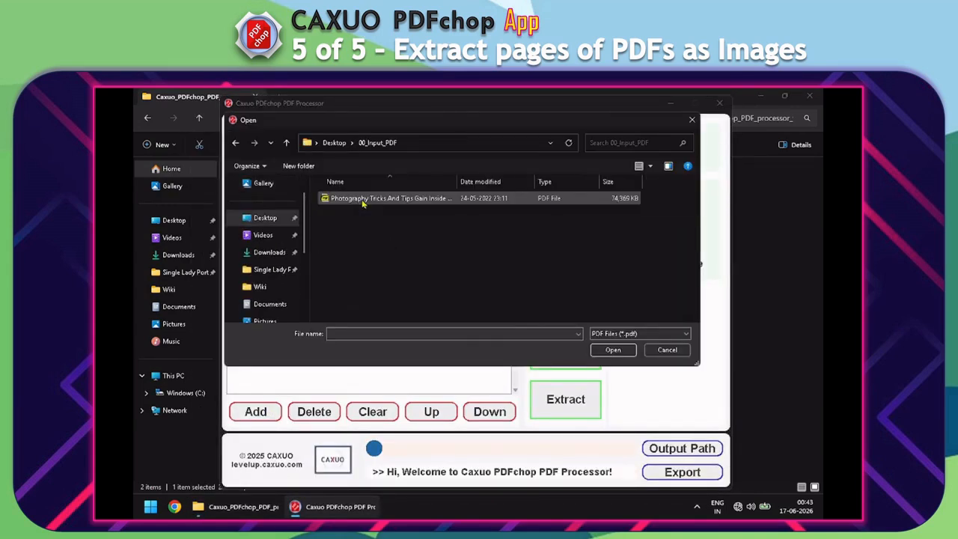
pyautogui.click(360, 196)
pyautogui.click(610, 350)
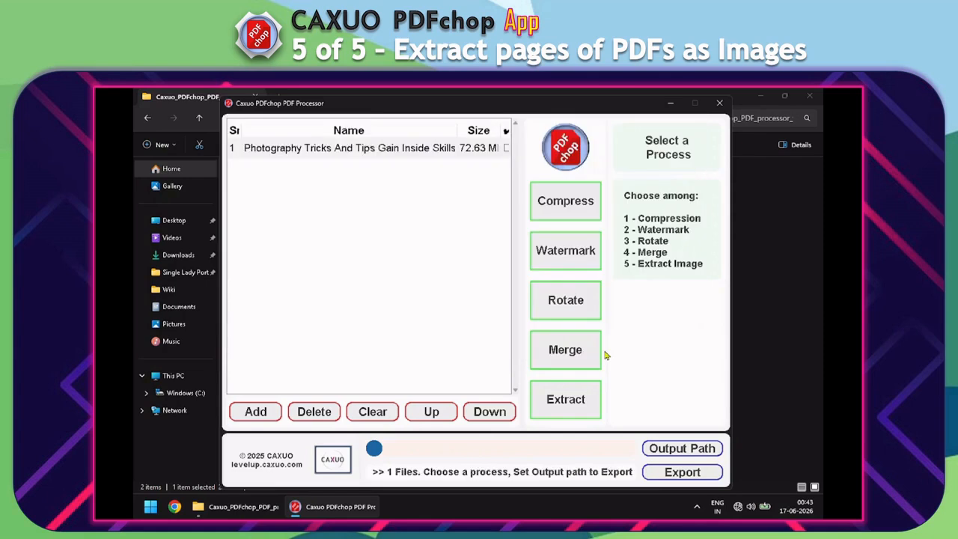
# - Extract the PDF's pages as JPG images, exporting to 01_Output_PDF\05_Page_to_Image on the desktop, and close the open windows
pyautogui.click(573, 401)
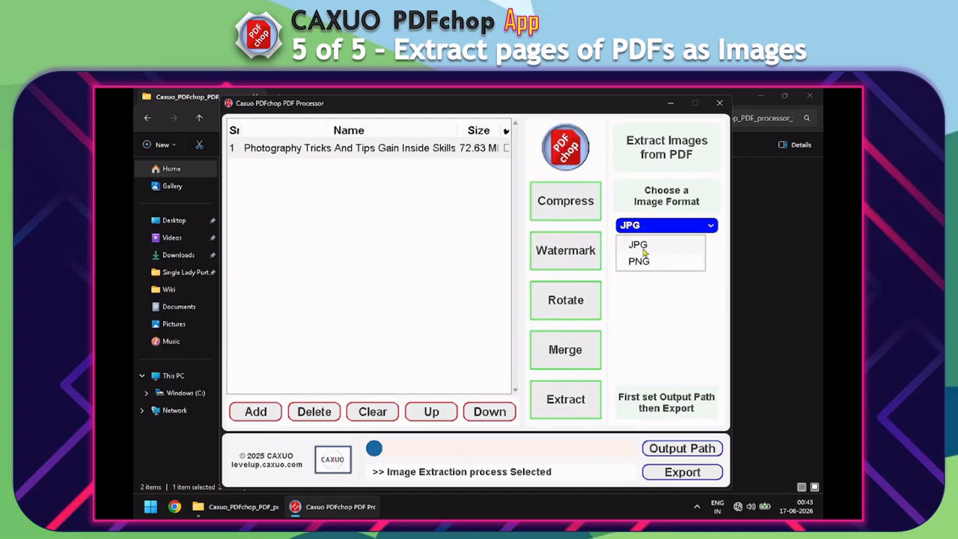
pyautogui.click(638, 245)
pyautogui.click(678, 448)
pyautogui.doubleClick(348, 215)
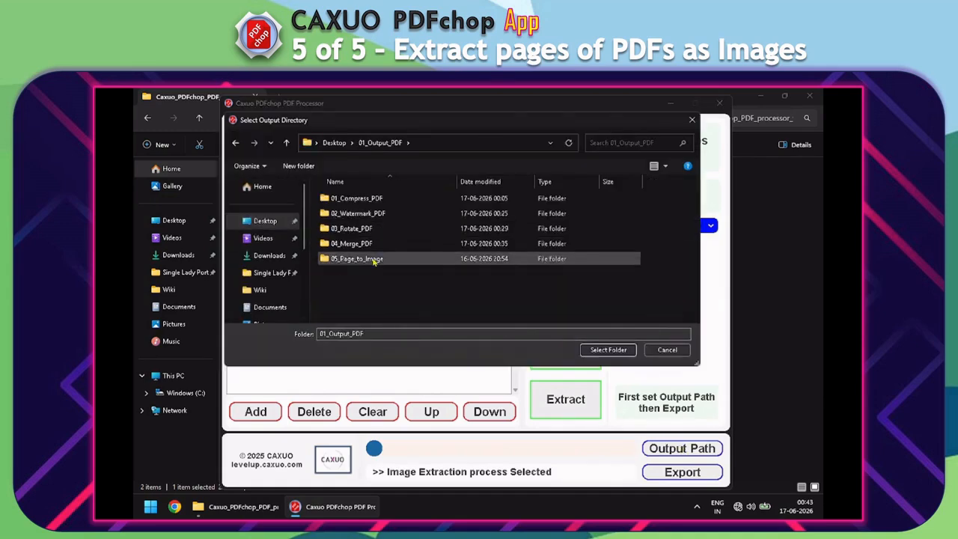
pyautogui.doubleClick(357, 259)
pyautogui.click(608, 349)
pyautogui.click(678, 472)
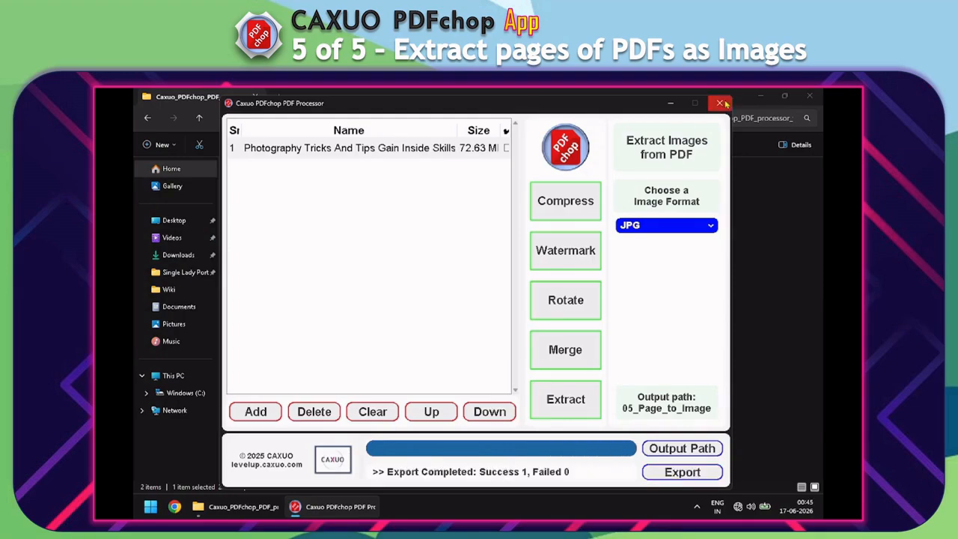
pyautogui.click(720, 102)
pyautogui.click(811, 95)
# - Open the extracted images' folder inside 01_Output_PDF\05_Page_to_Image and select all the images to check their count
pyautogui.doubleClick(155, 262)
pyautogui.doubleClick(329, 382)
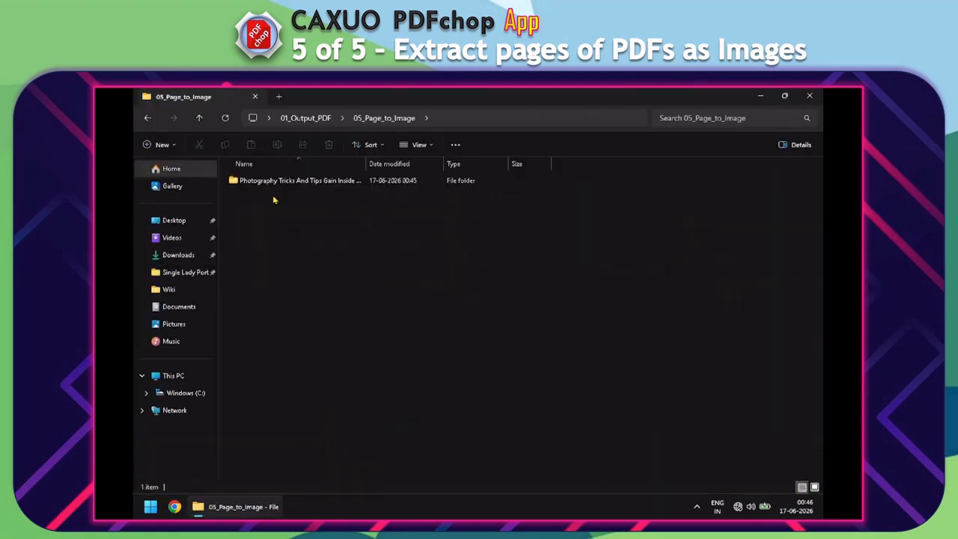
pyautogui.doubleClick(285, 182)
pyautogui.click(266, 197)
pyautogui.hotkey('ctrl', 'a')
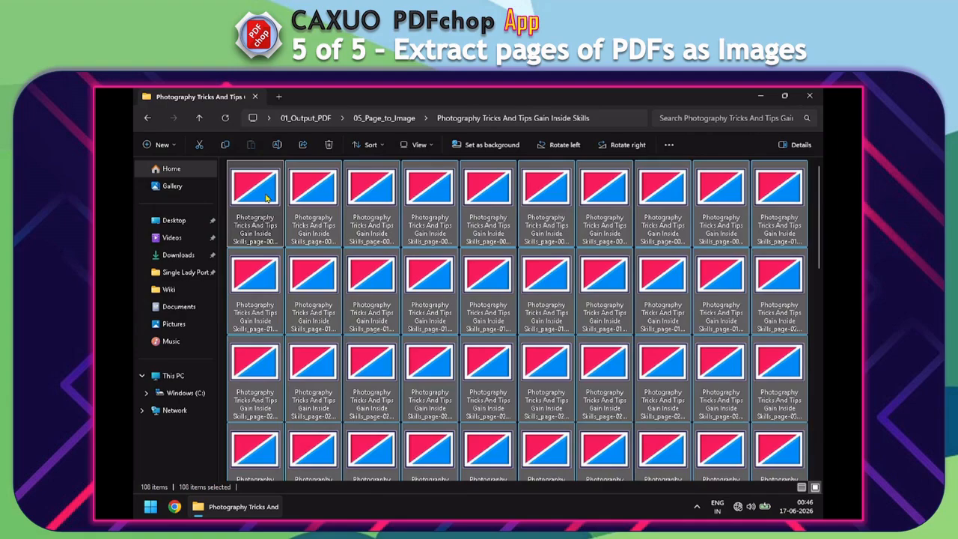
# - View the first few extracted page images in the photo viewer, close it, and switch to Desktop 1
pyautogui.doubleClick(266, 197)
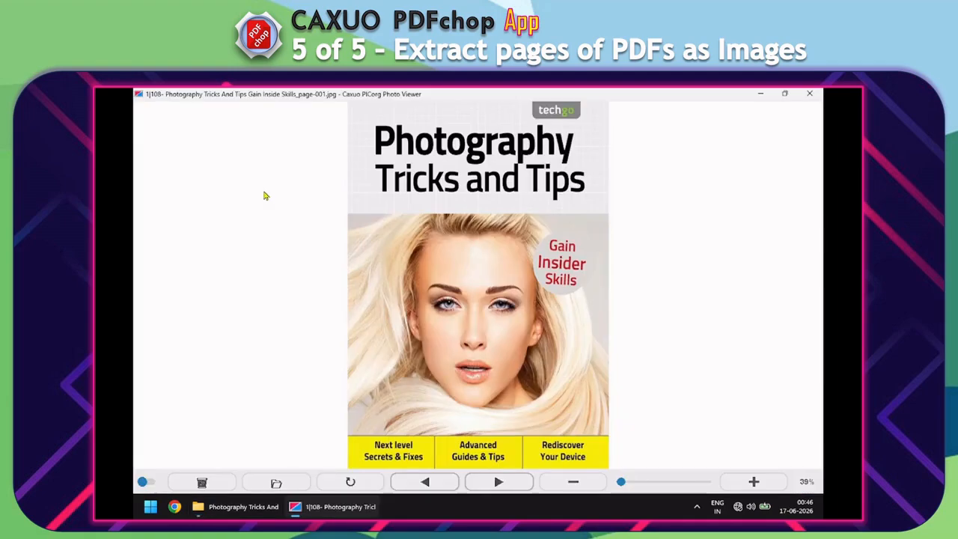
pyautogui.click(483, 482)
pyautogui.click(483, 482)
pyautogui.click(809, 94)
pyautogui.press('ctrl+super+Left')
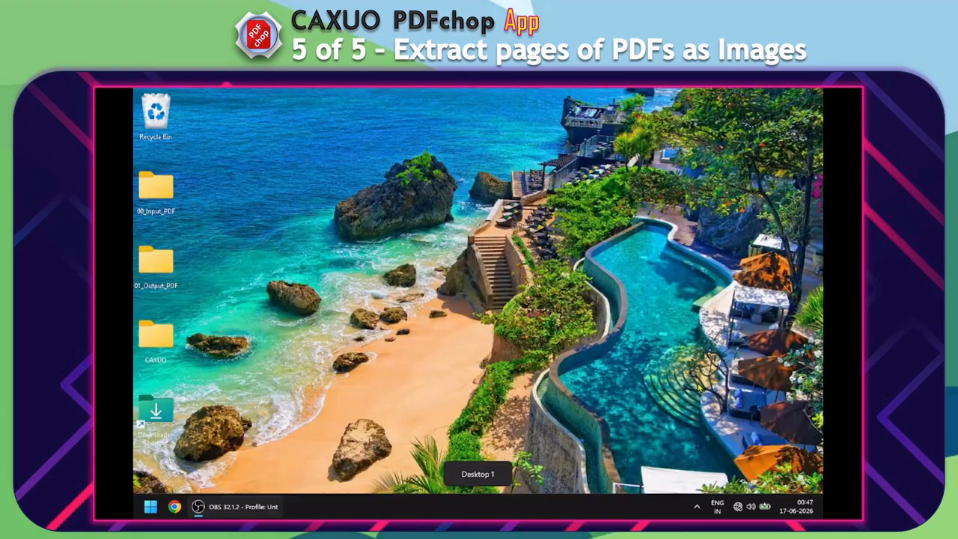